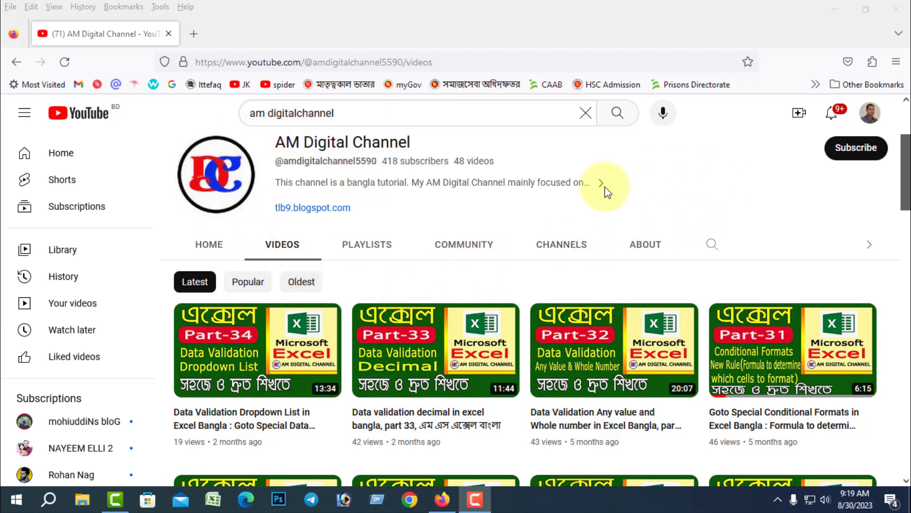
- Minimise the browser and open the Part 35 workbook from the desktop in Excel
click(282, 246)
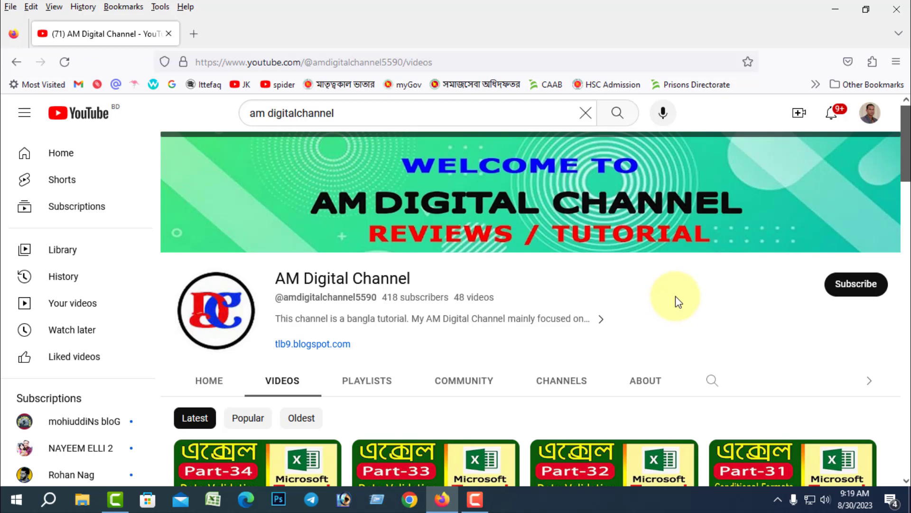
click(836, 12)
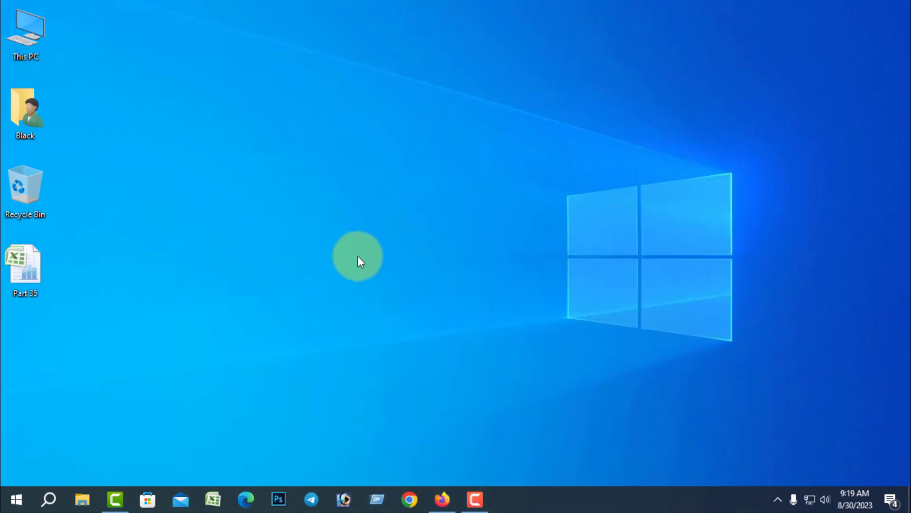
double_click(19, 269)
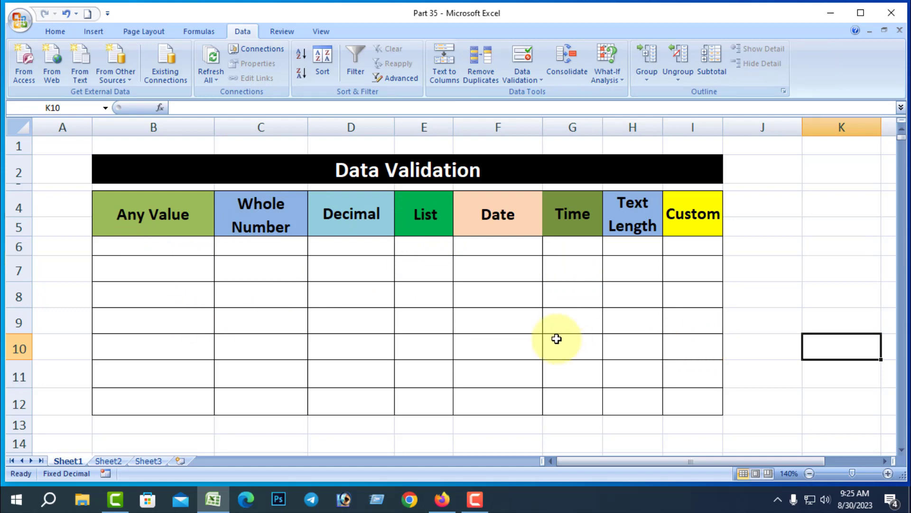
- Start a data validation rule for cells F6:F12 under the Date heading, allowing Date values with the between condition
click(491, 245)
drag(491, 245, 500, 395)
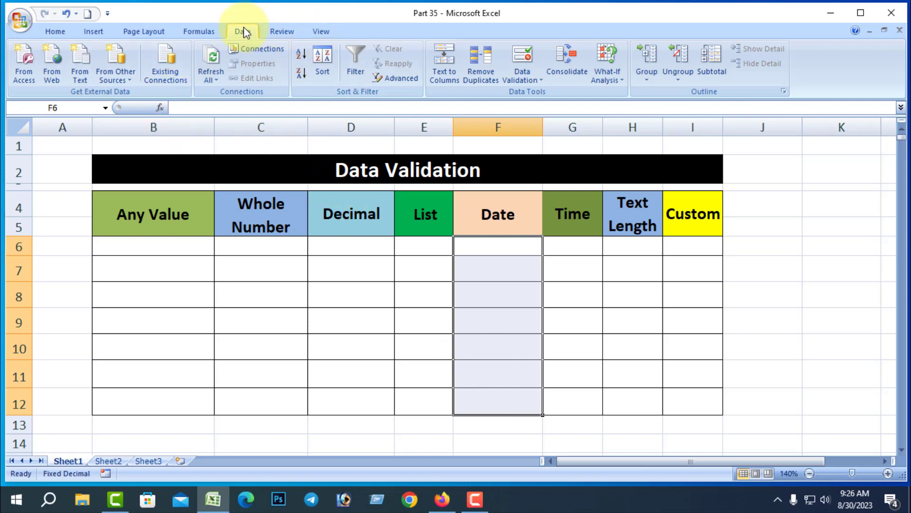
click(538, 79)
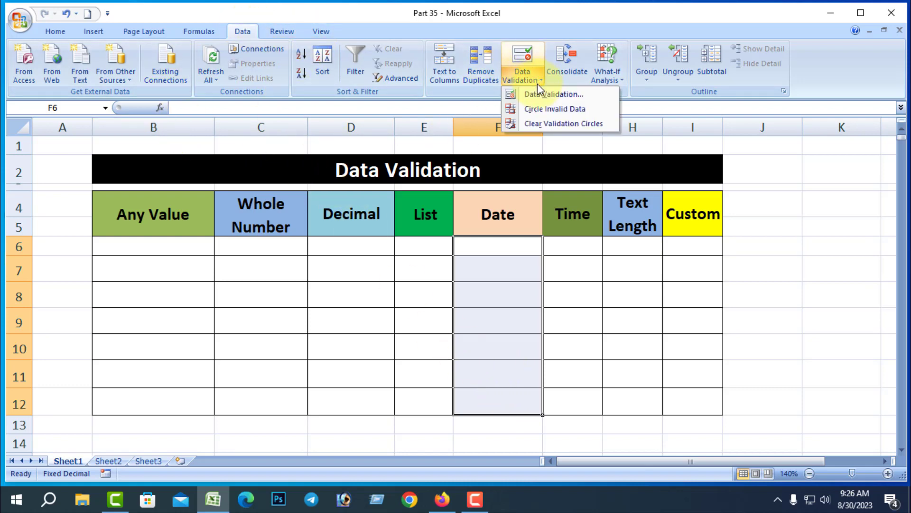
click(545, 93)
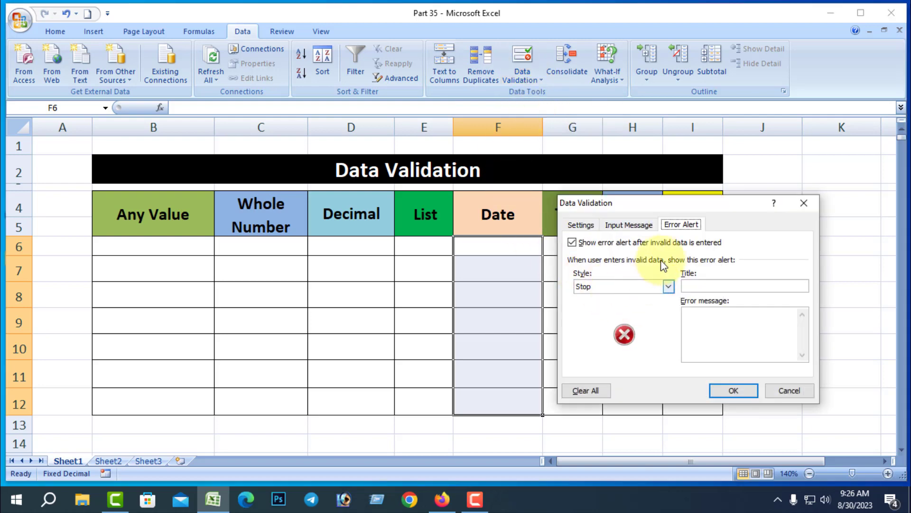
click(585, 226)
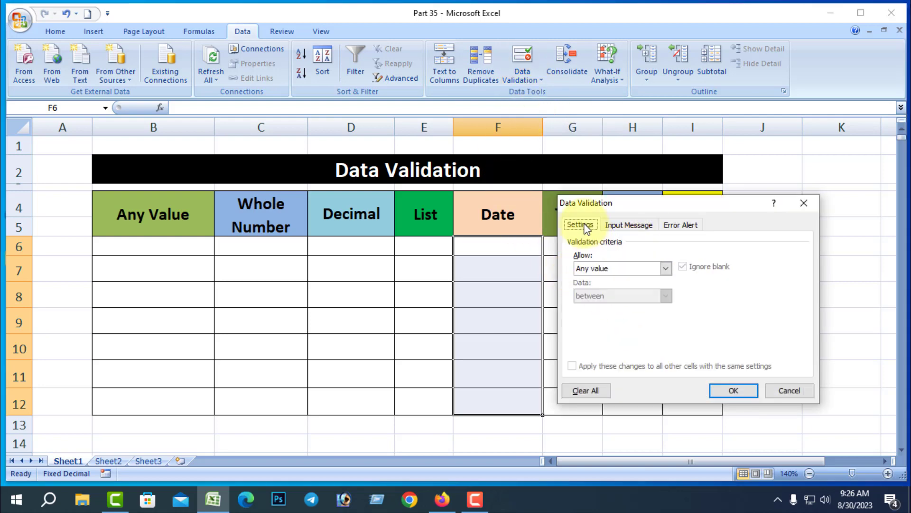
click(665, 268)
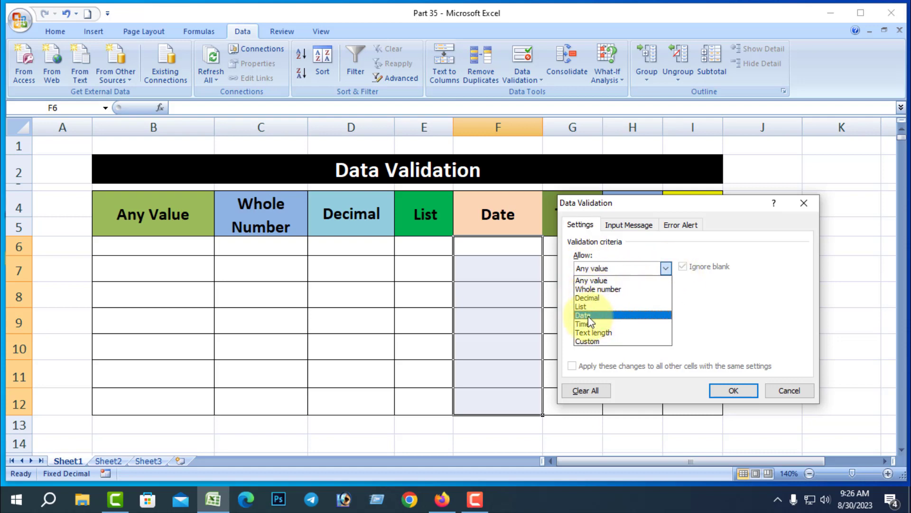
click(589, 315)
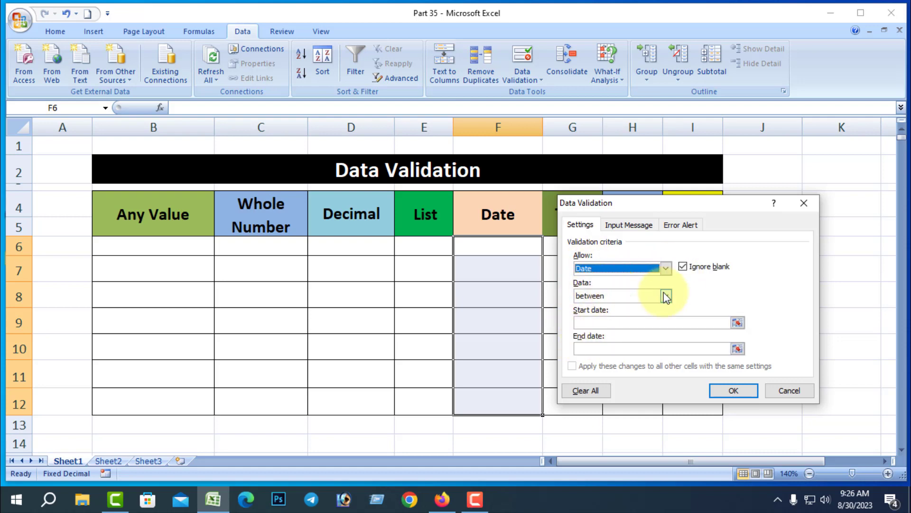
click(644, 295)
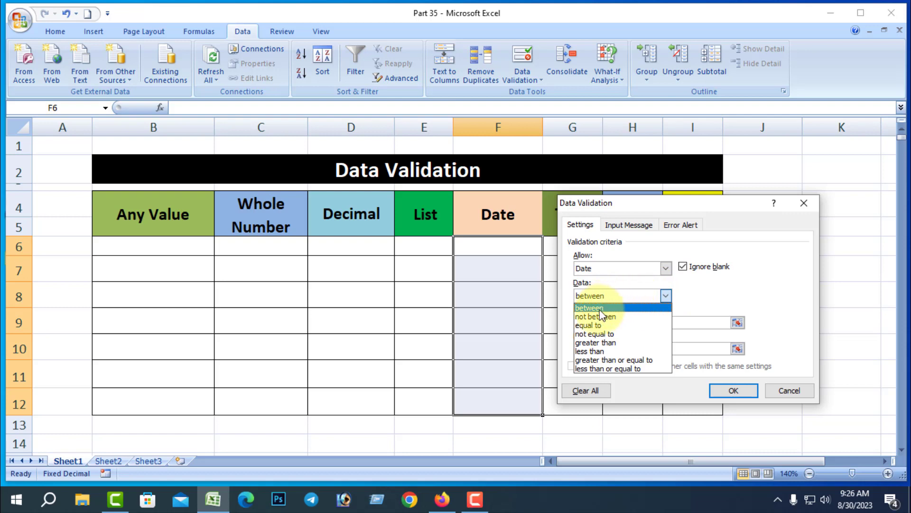
click(612, 309)
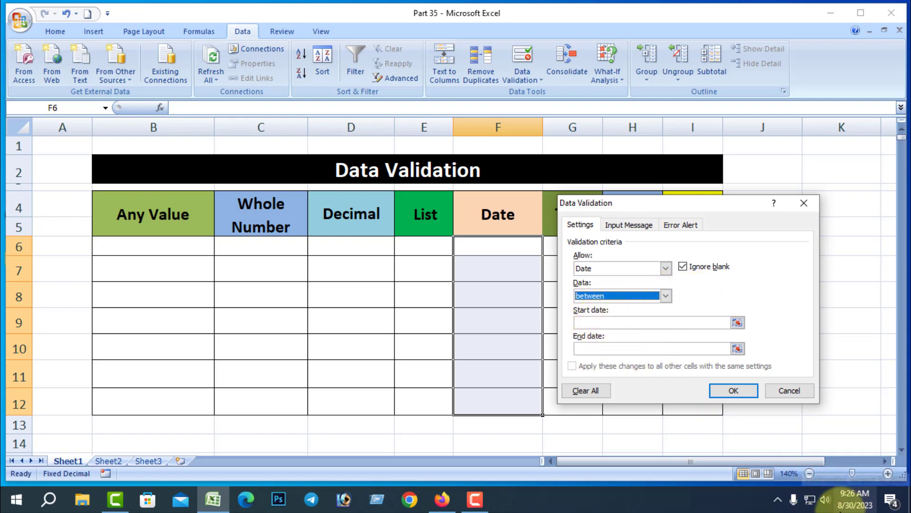
- Set the rule's start date to 8/21/23 and end date to 8/30/23, and apply it
click(593, 323)
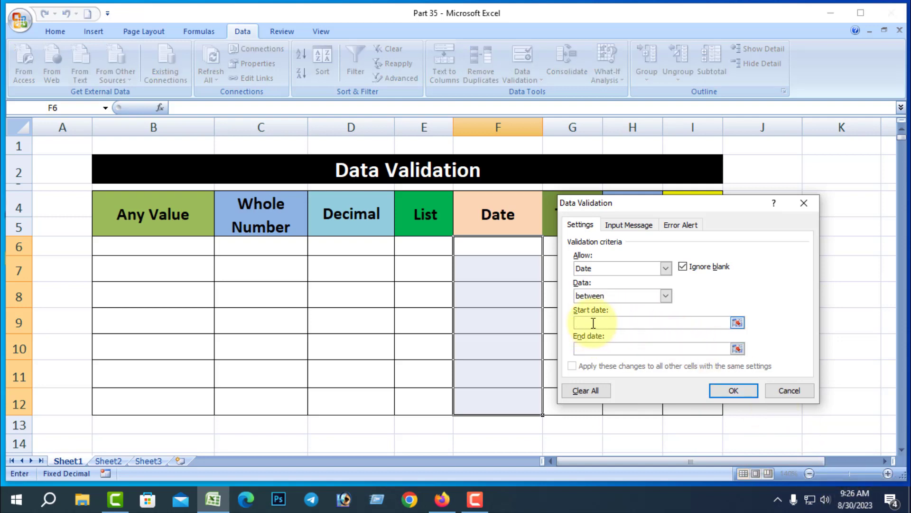
text(8/21/23)
click(583, 347)
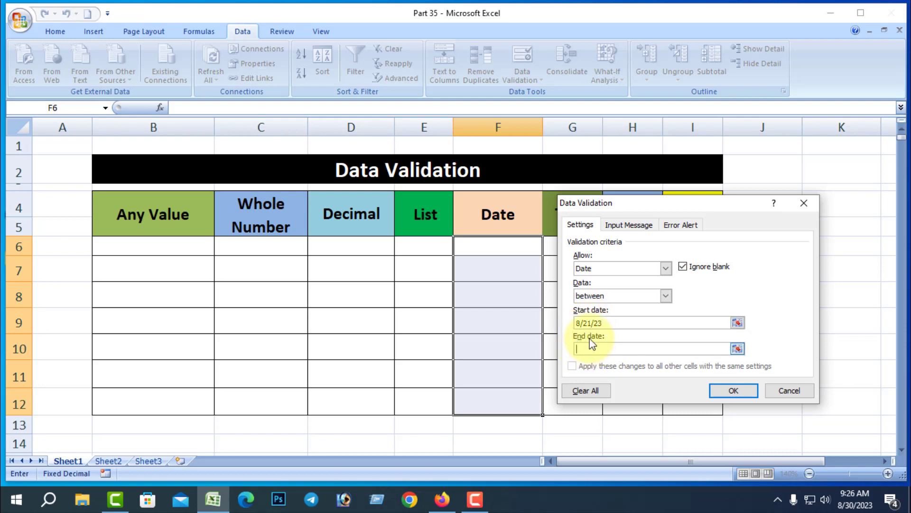
text(8/30/23)
click(734, 391)
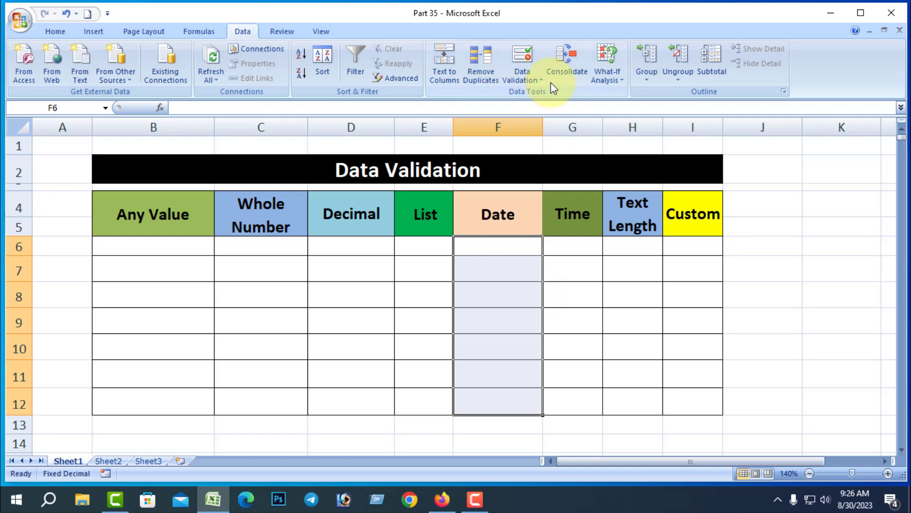
- Give the date cells' validation an input message titled "Input must be" with the text "Between (8/21/23 - 8/30/23)"
click(524, 77)
click(545, 95)
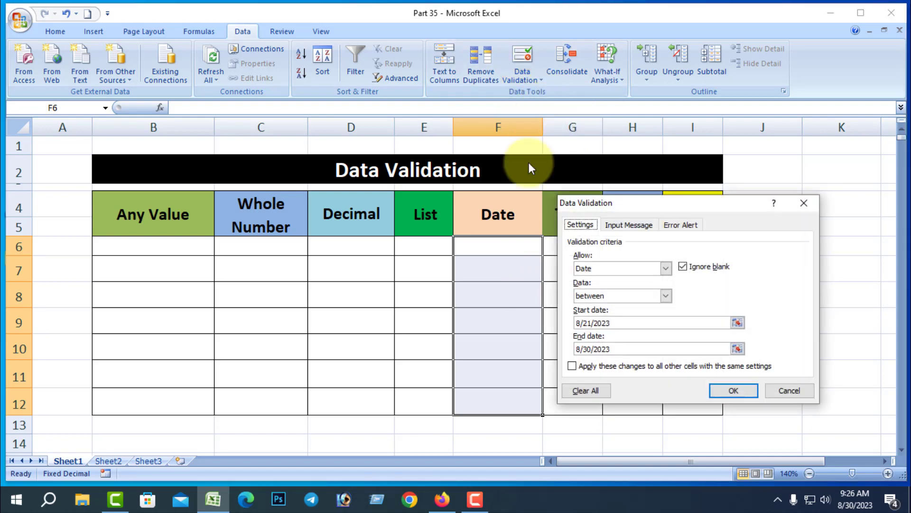
click(630, 226)
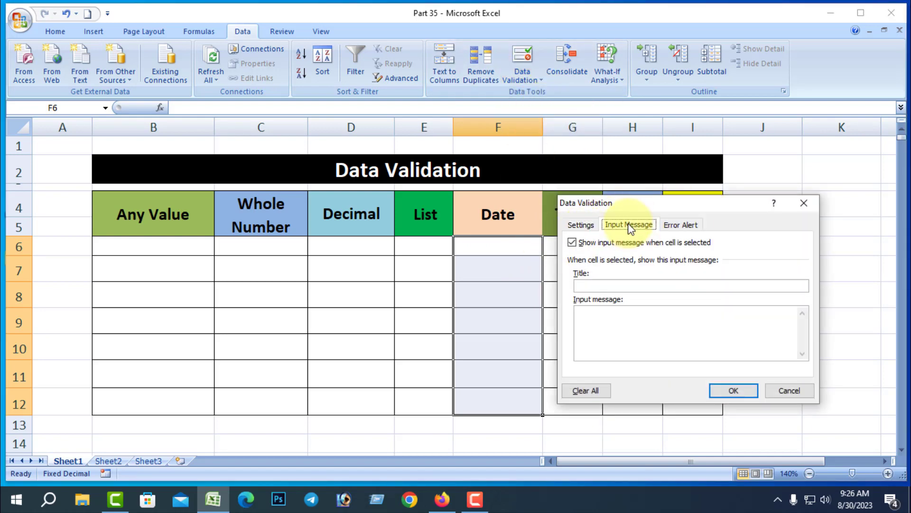
click(590, 287)
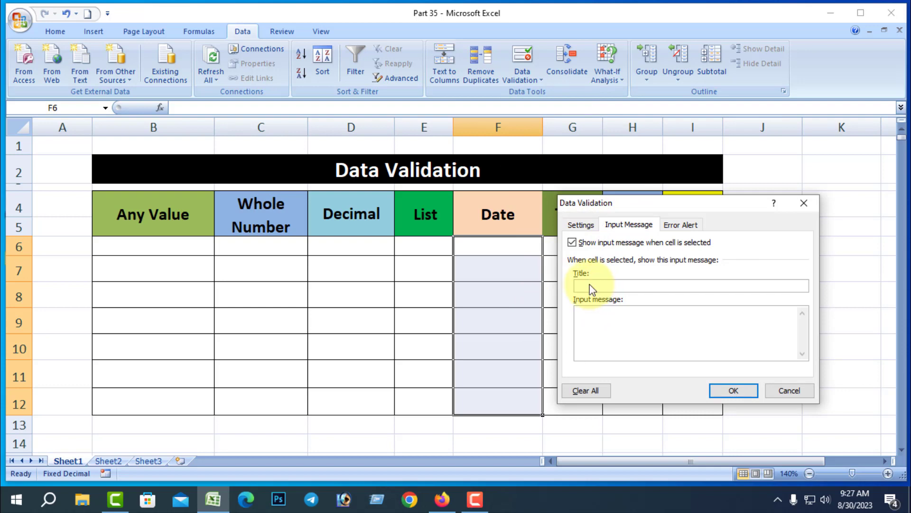
text(Input must be)
click(590, 321)
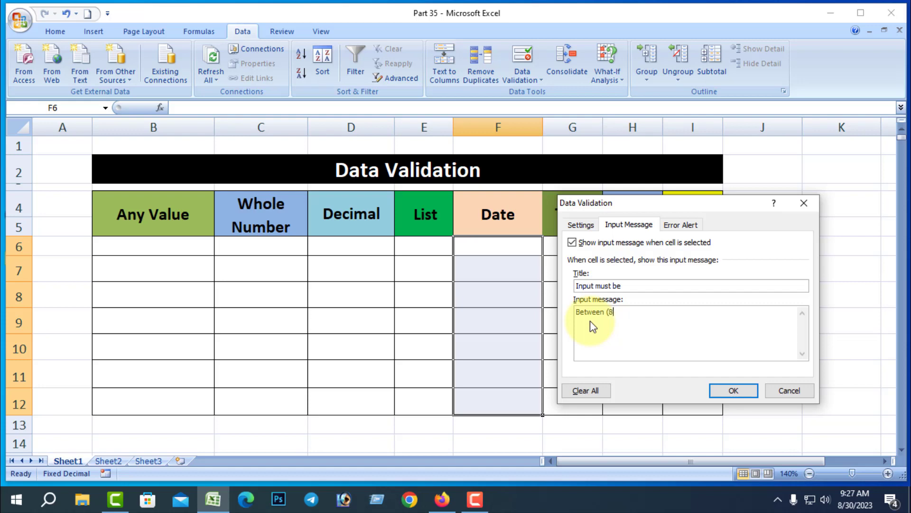
text(/21/23 - 8/30/23))
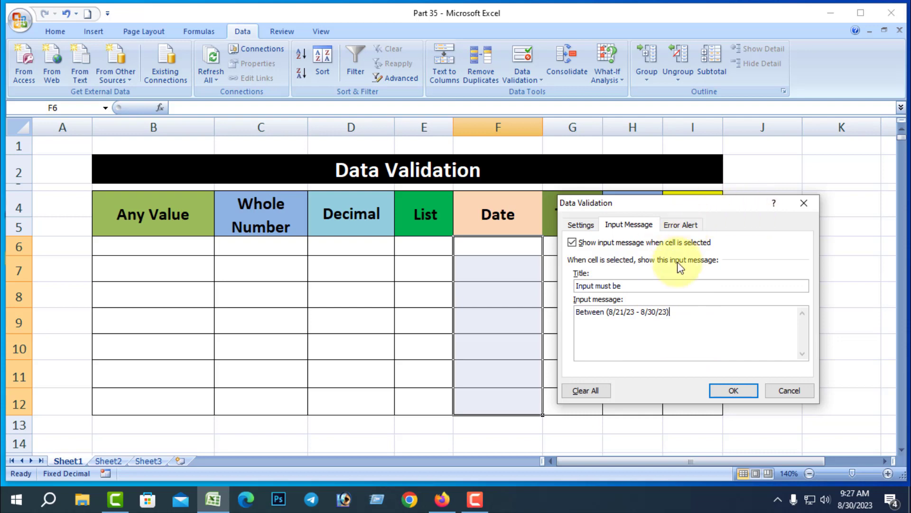
- Set the error alert style of the date validation to Warning
click(680, 226)
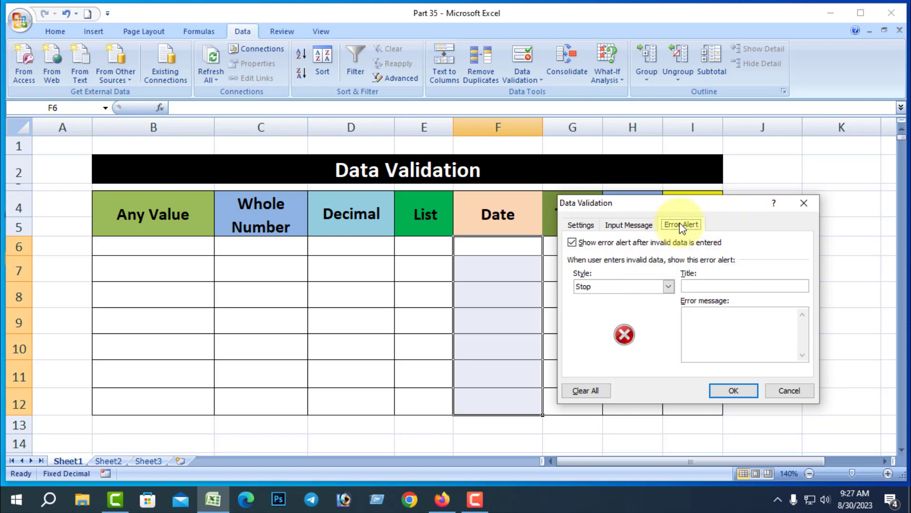
click(668, 286)
click(600, 307)
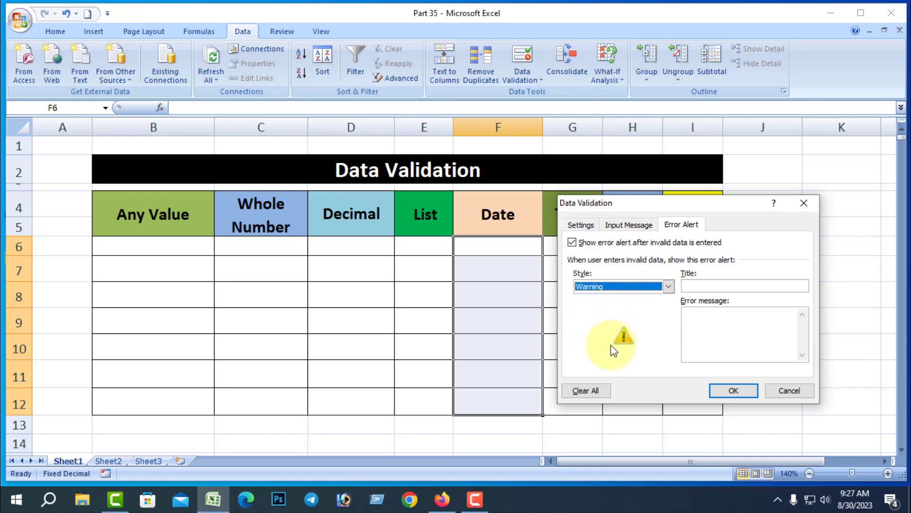
- Try the Information error alert style, and switch the style back to Warning
click(668, 286)
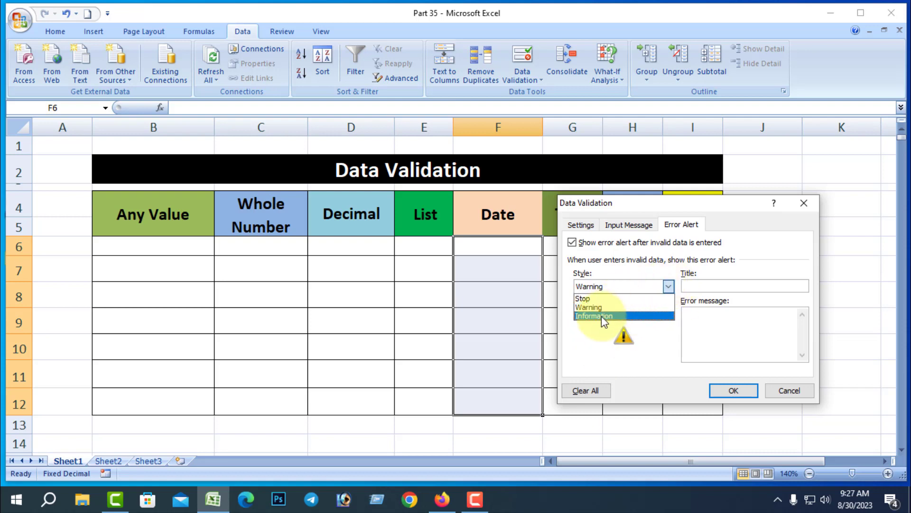
click(602, 316)
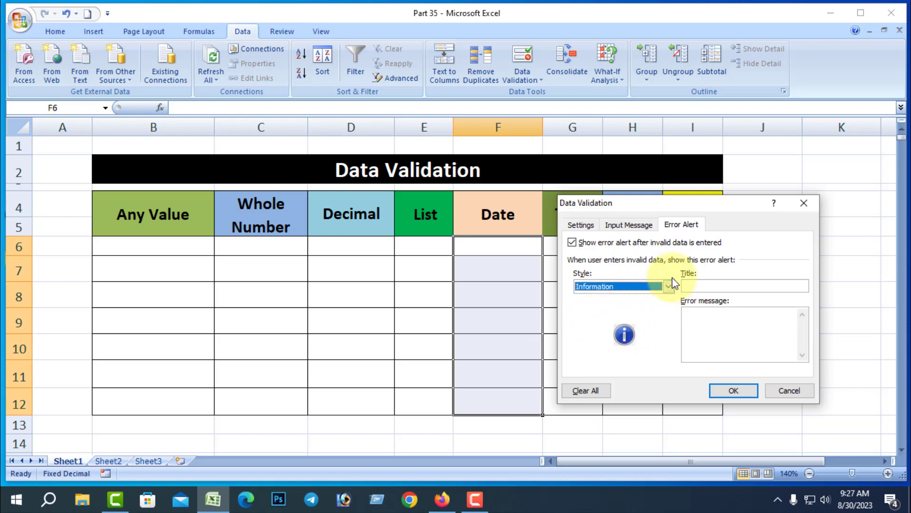
click(668, 286)
click(599, 307)
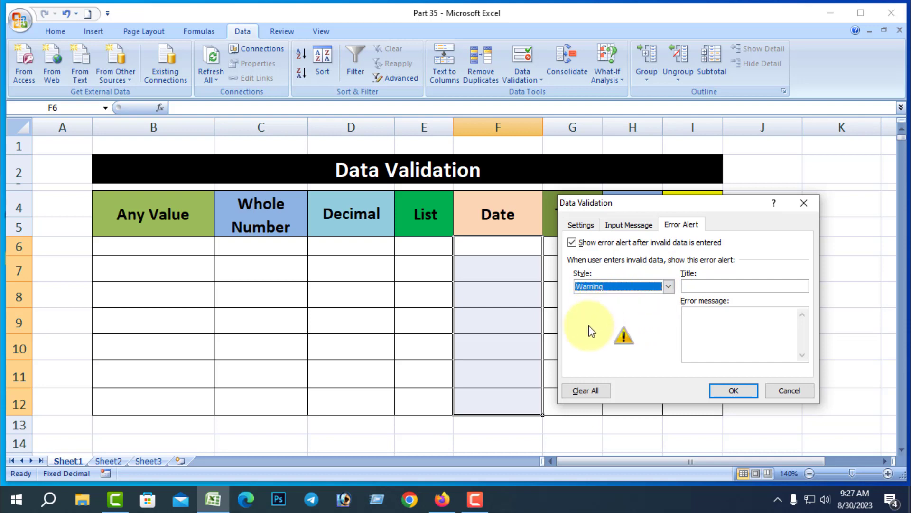
- Title the error alert "Error" with the message "Please Input Correct Value", apply the validation and deselect the date cells
click(699, 287)
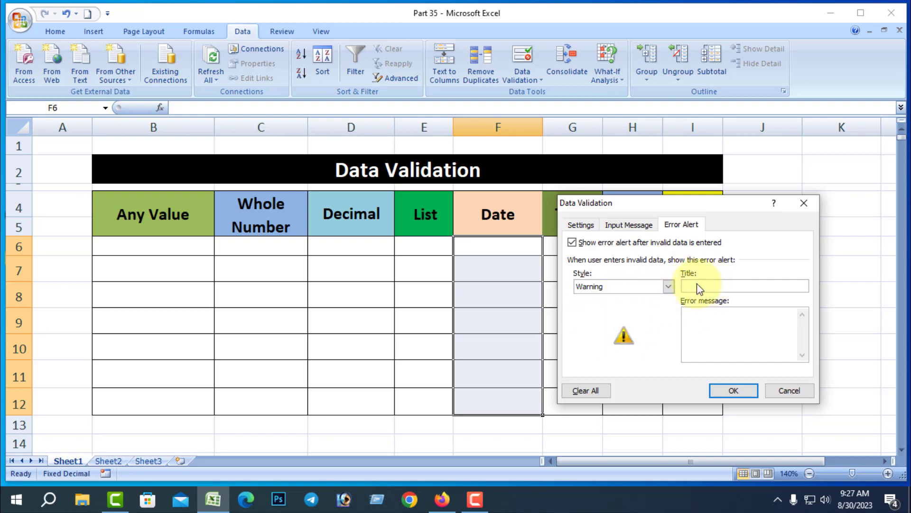
text(Error)
click(700, 328)
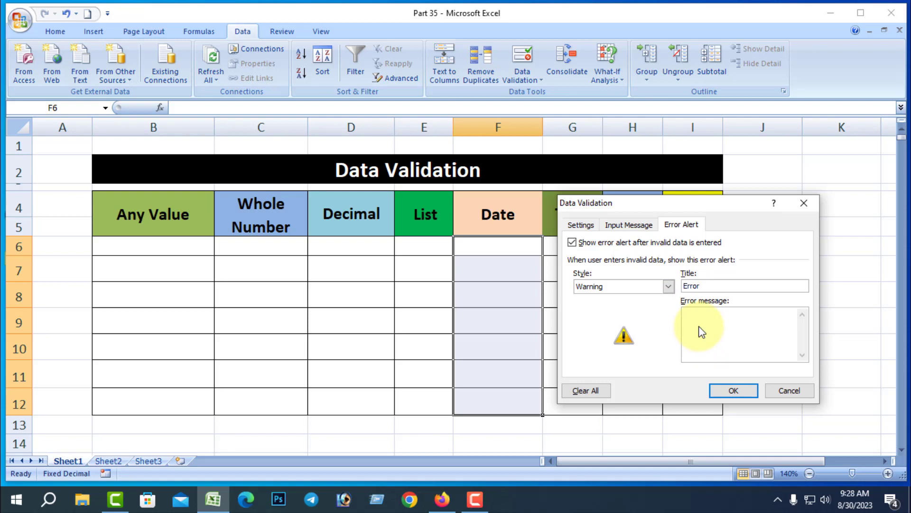
text(Please Input Correct Value)
click(738, 390)
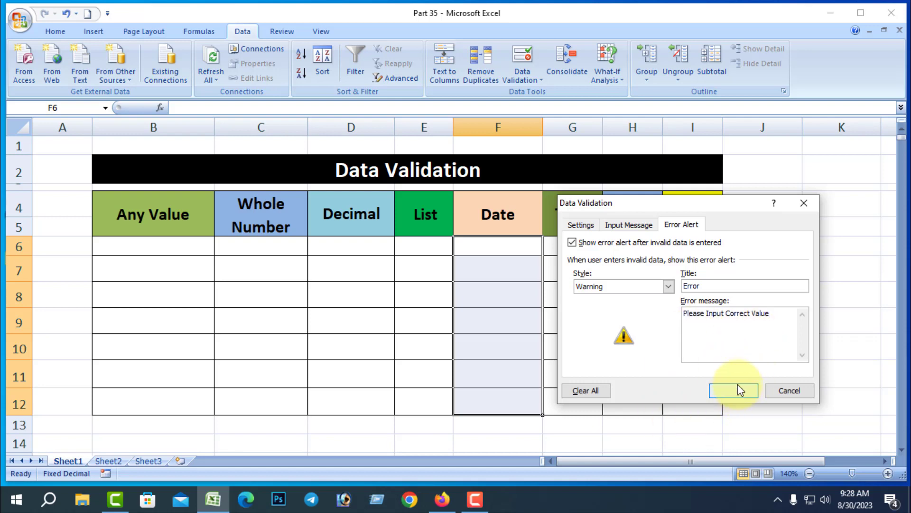
click(614, 344)
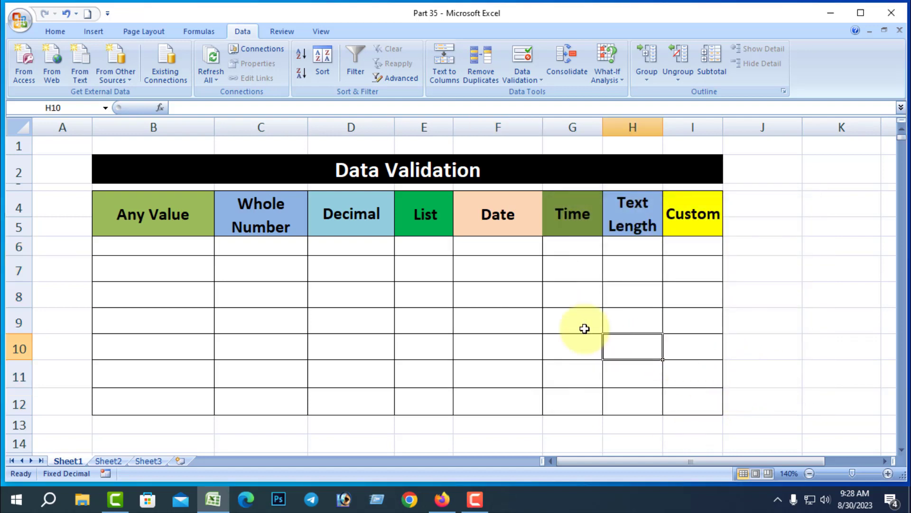
- Test the rule by entering the out-of-range date 8/20/23 in F6, and accept the entry despite the warning
click(499, 247)
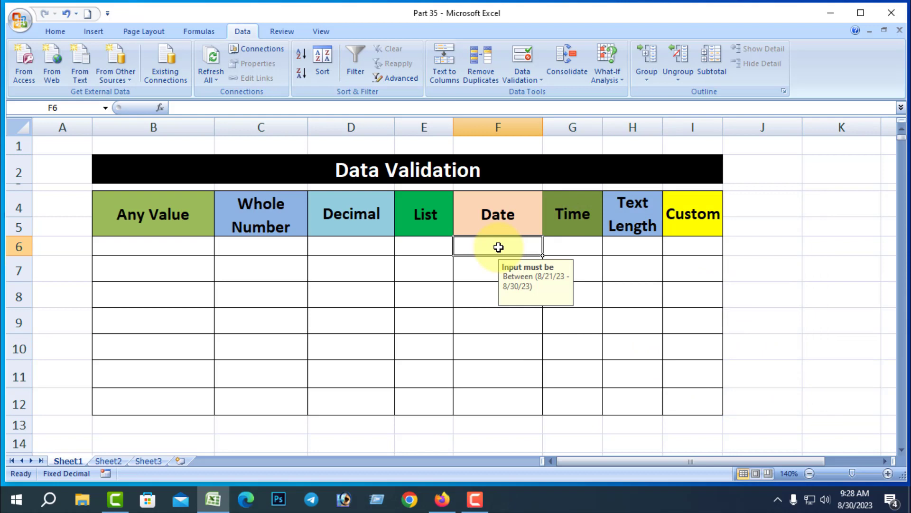
text(8)
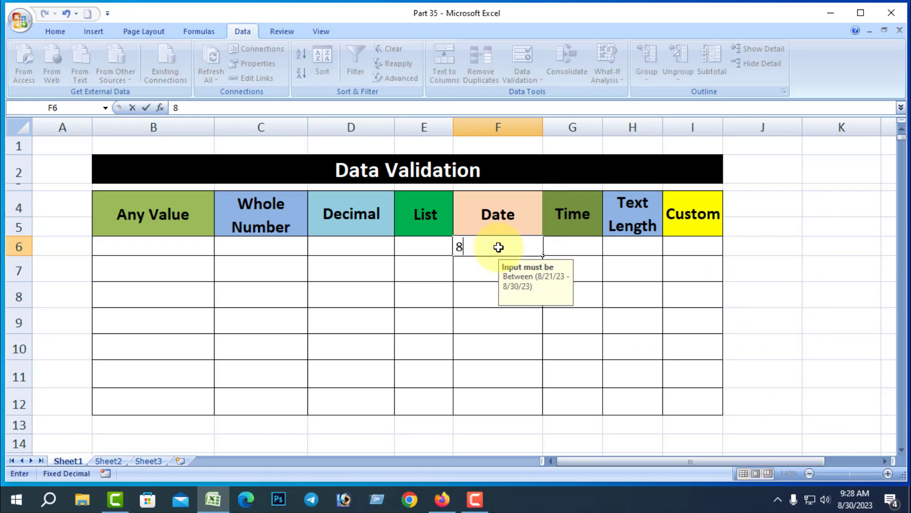
text(/20/23)
key(Return)
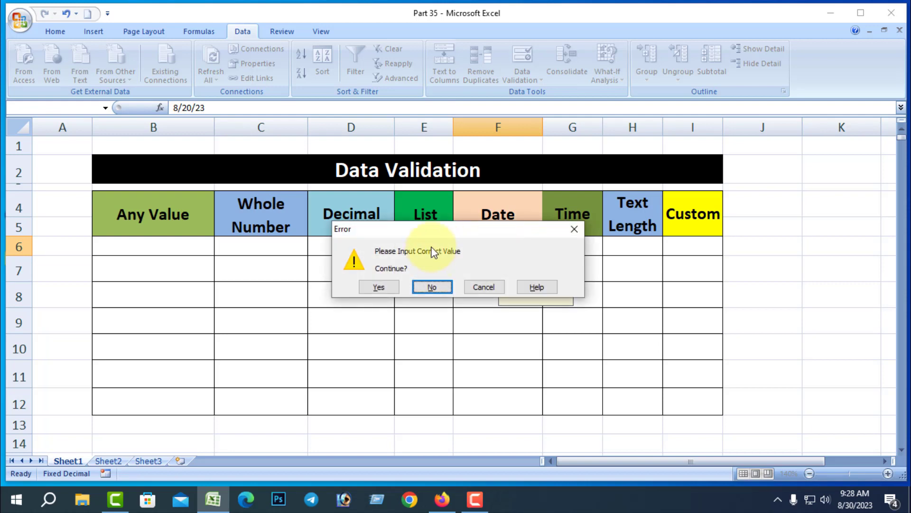
drag(448, 237, 656, 298)
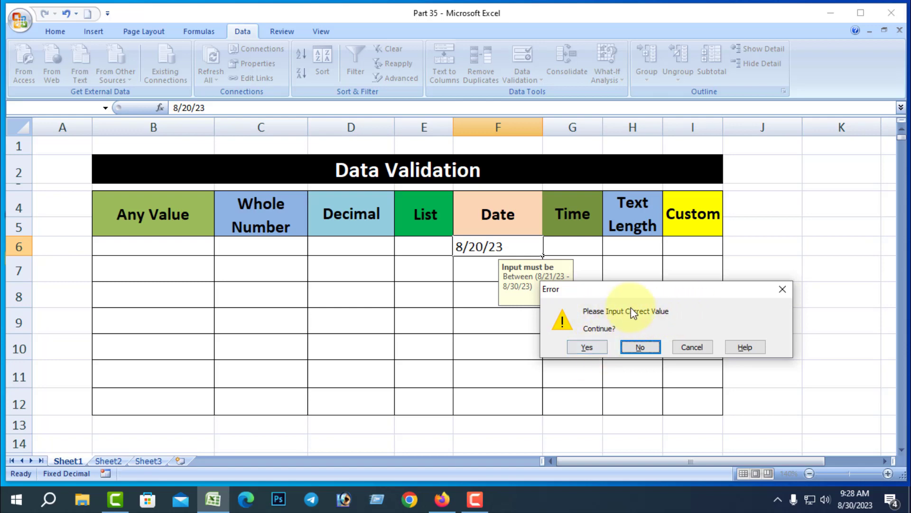
drag(651, 289, 688, 245)
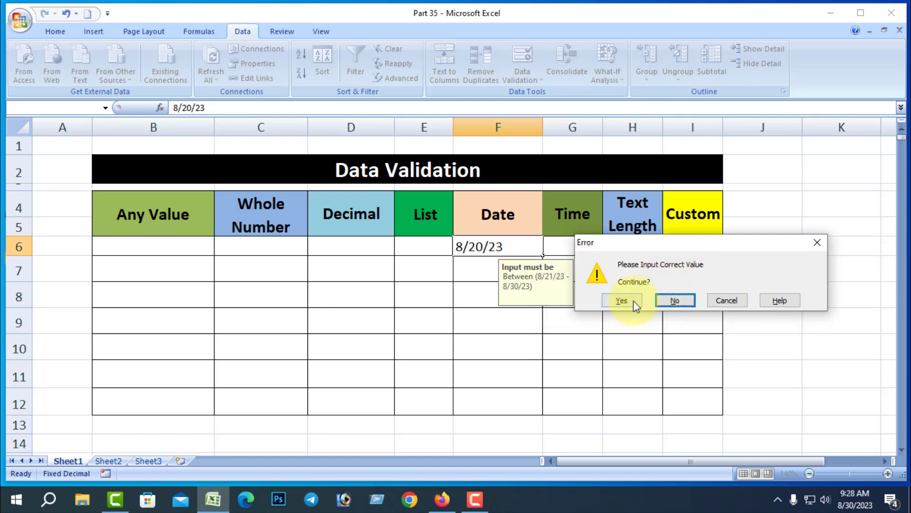
drag(660, 242, 670, 244)
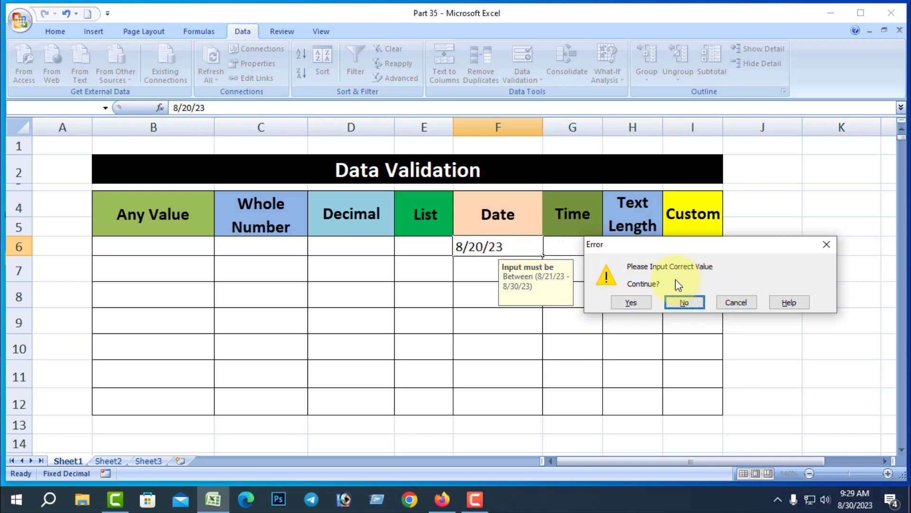
click(631, 302)
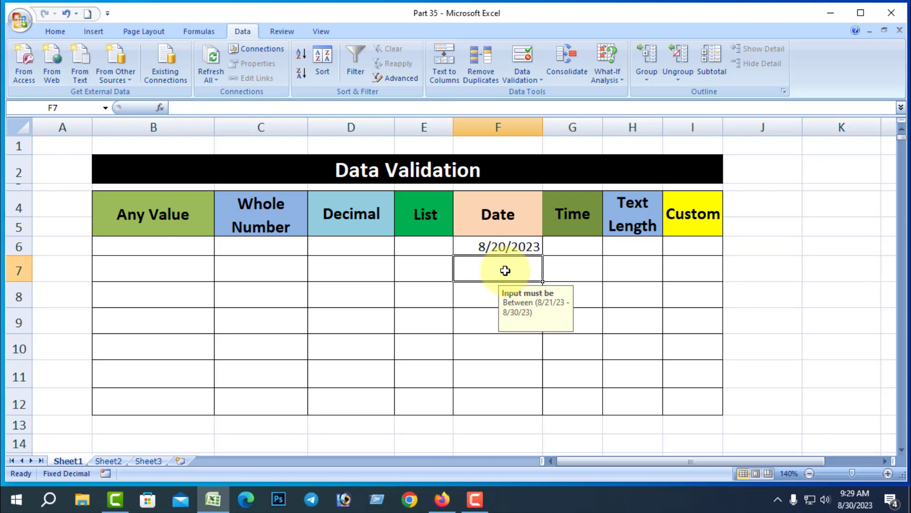
- Test the rule by entering the out-of-range date 8/31/23 in F7, and decline to continue with it
text(8/)
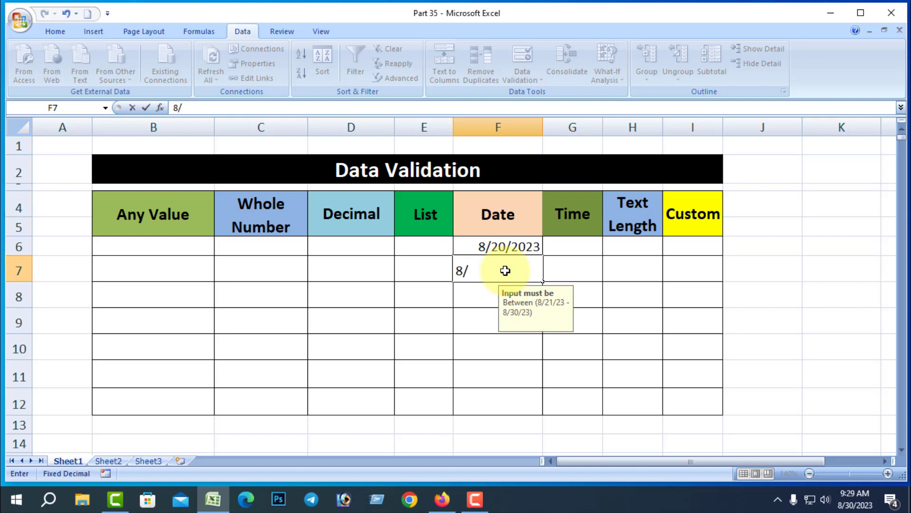
text(31/23)
key(Return)
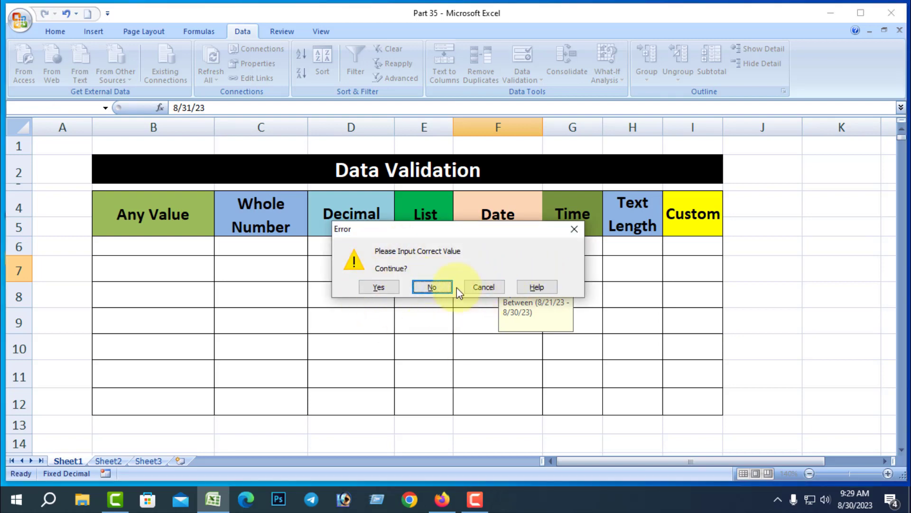
click(432, 287)
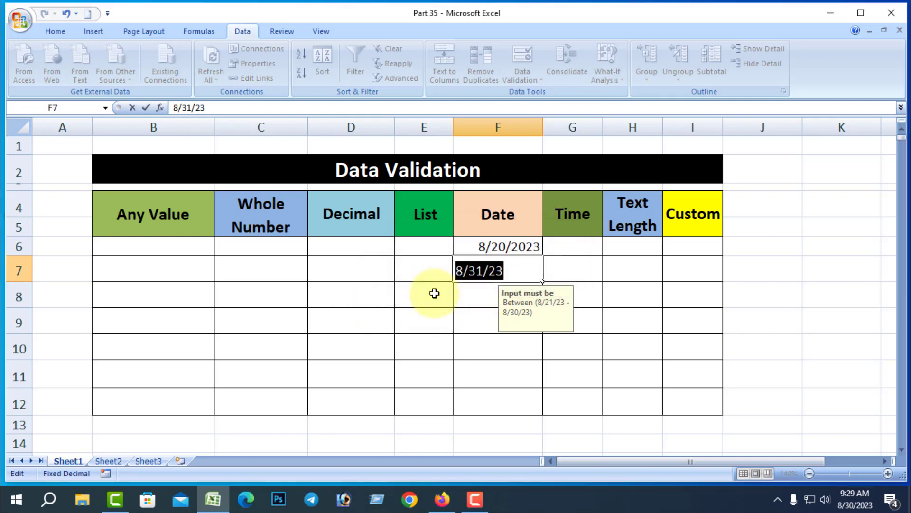
- Correct the date in F7 to 8/22/23 by replacing only the day, and accept the entry
click(481, 269)
double_click(474, 271)
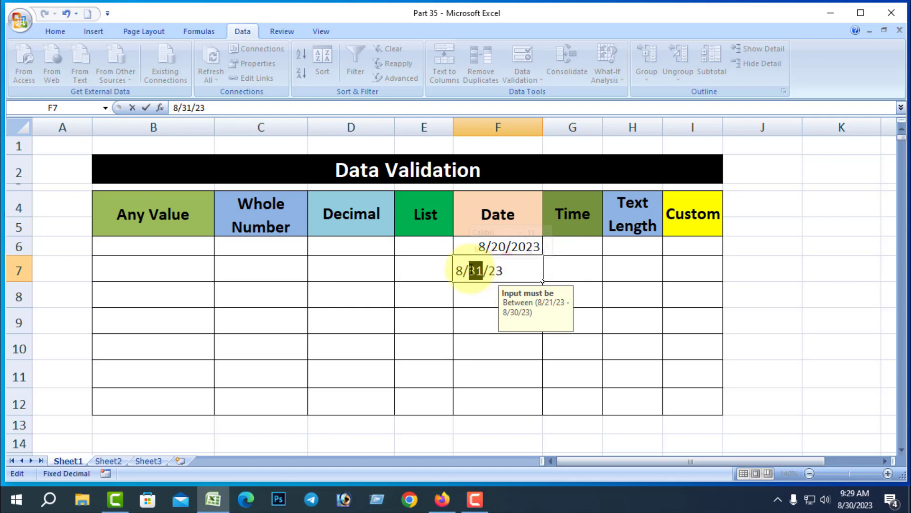
text(22)
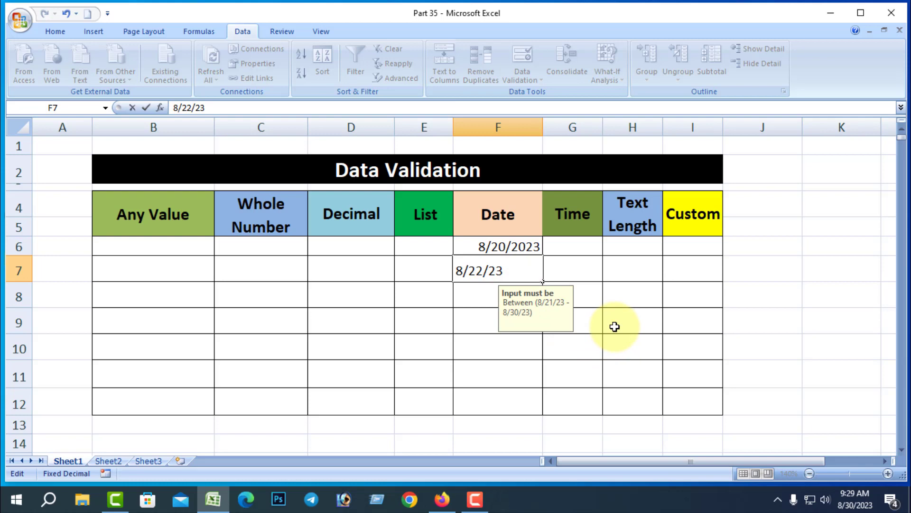
key(Return)
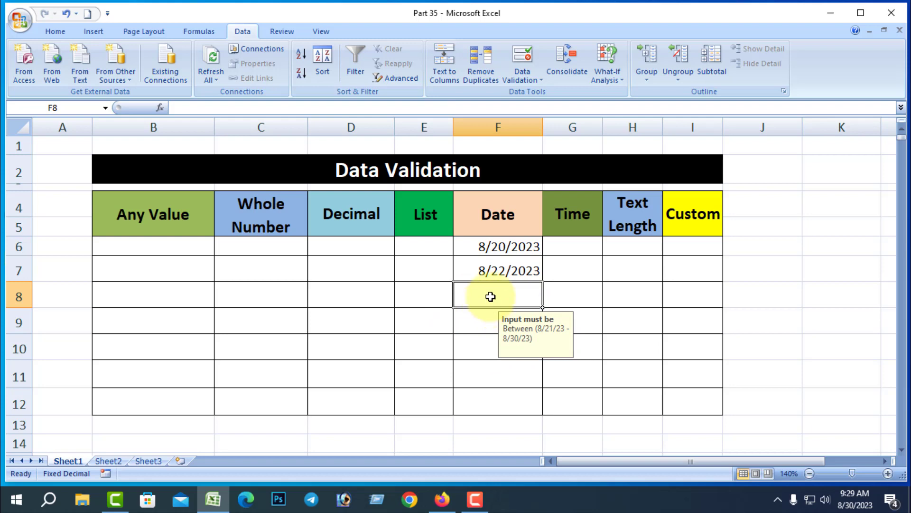
- Enter the out-of-range date 8/31/23 in F8, look at the alert's help, and accept the entry despite the warning
text(32)
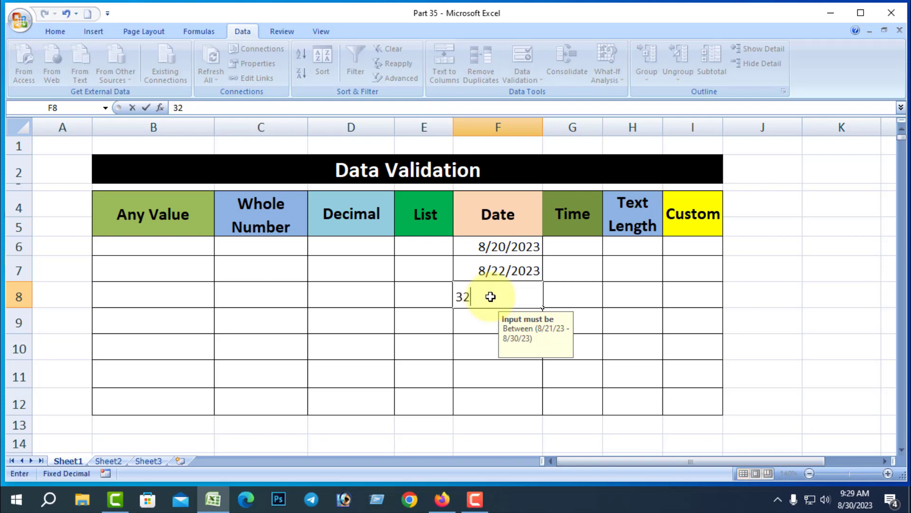
key(BackSpace)
text(8/31/23)
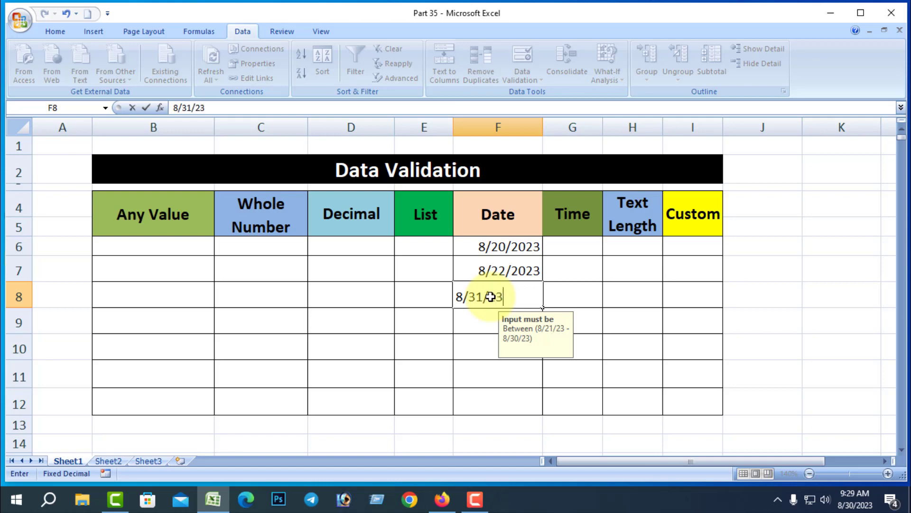
key(Return)
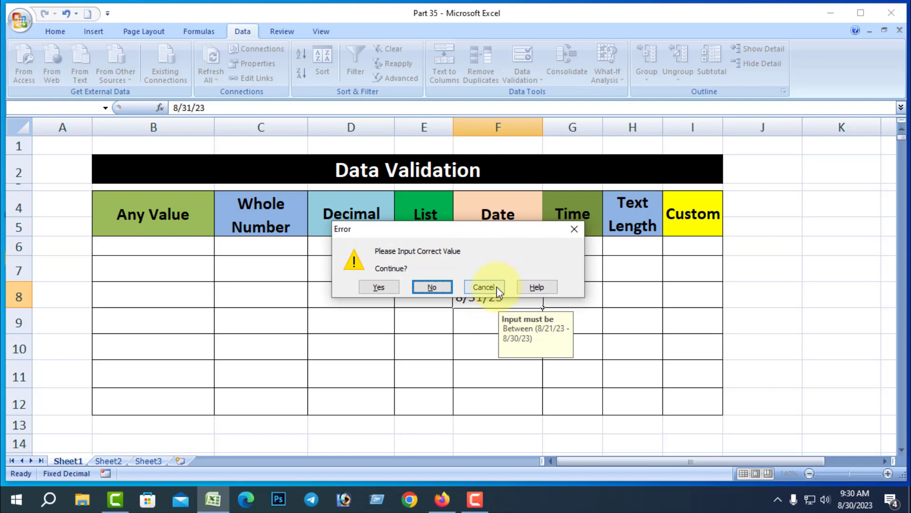
click(535, 285)
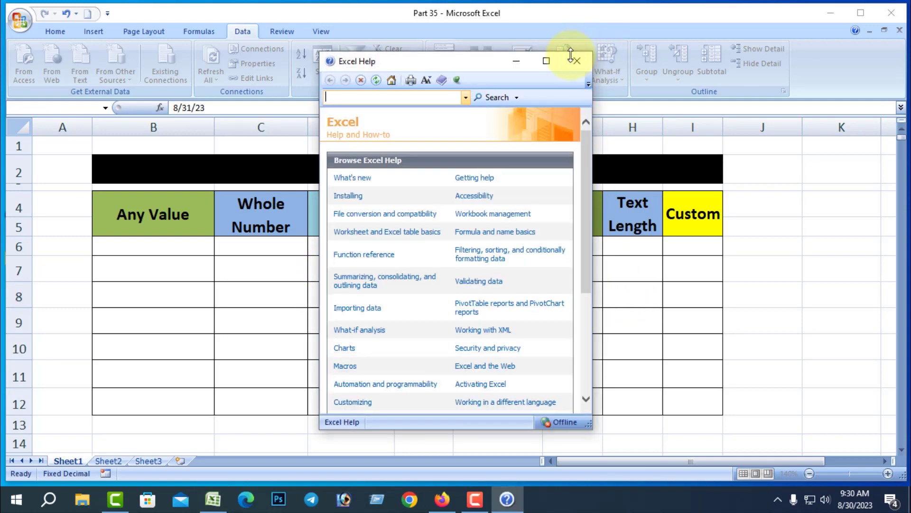
click(577, 61)
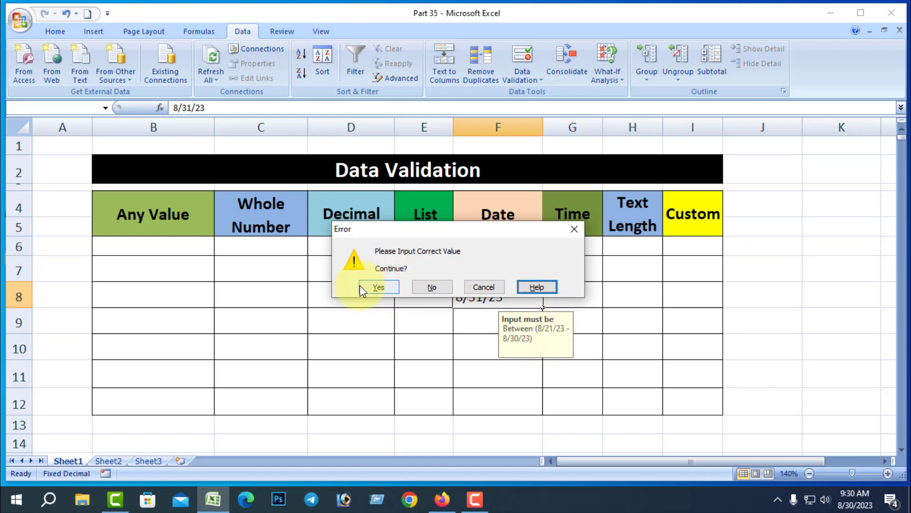
click(375, 288)
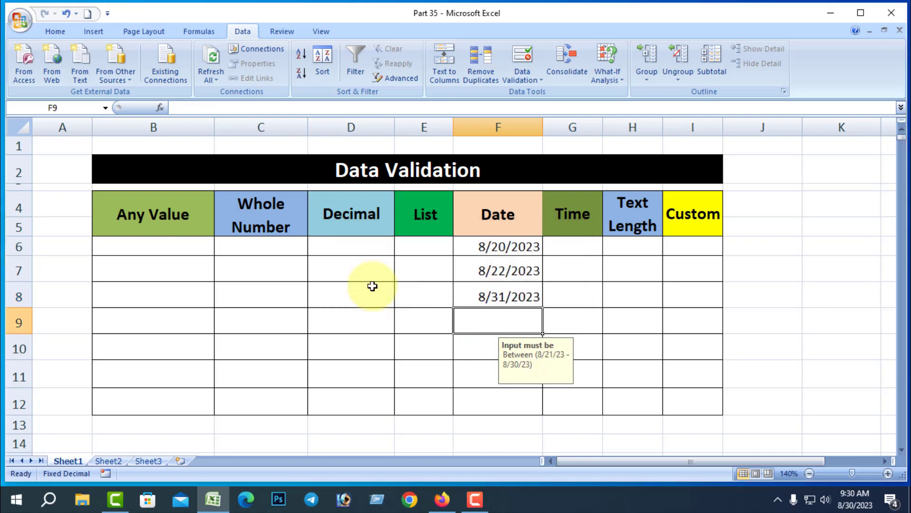
click(624, 326)
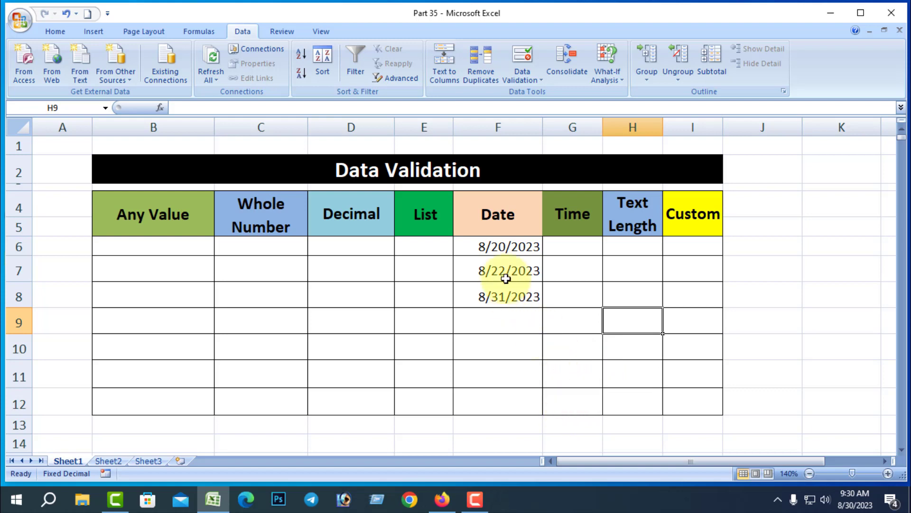
- Circle the invalid data among the dates in F6:F12
click(488, 244)
drag(488, 244, 498, 400)
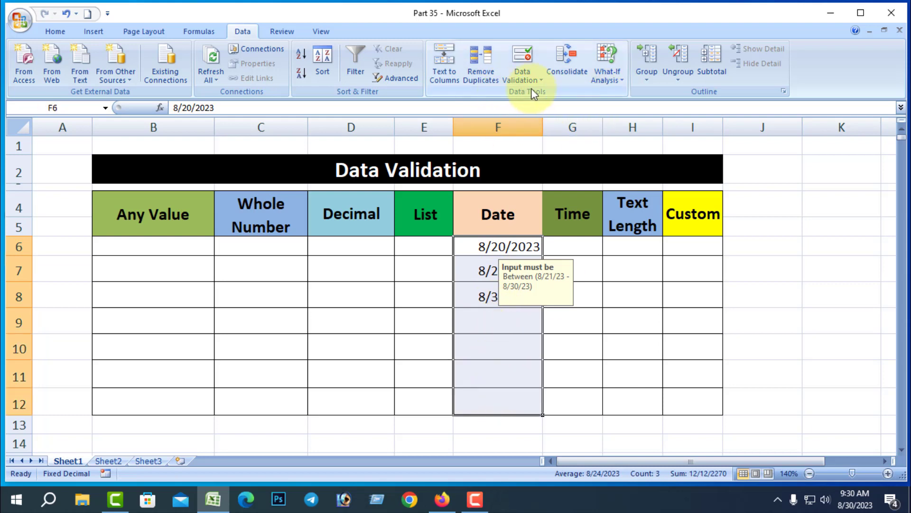
click(541, 81)
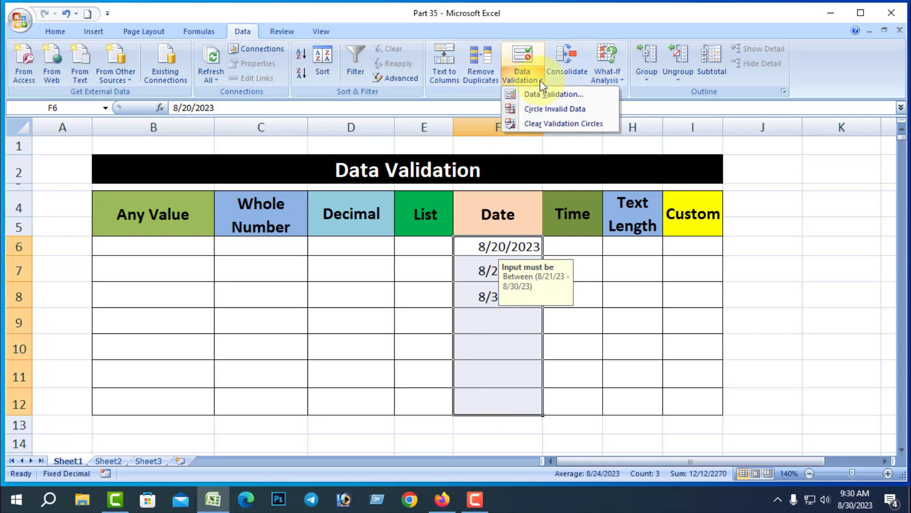
click(549, 111)
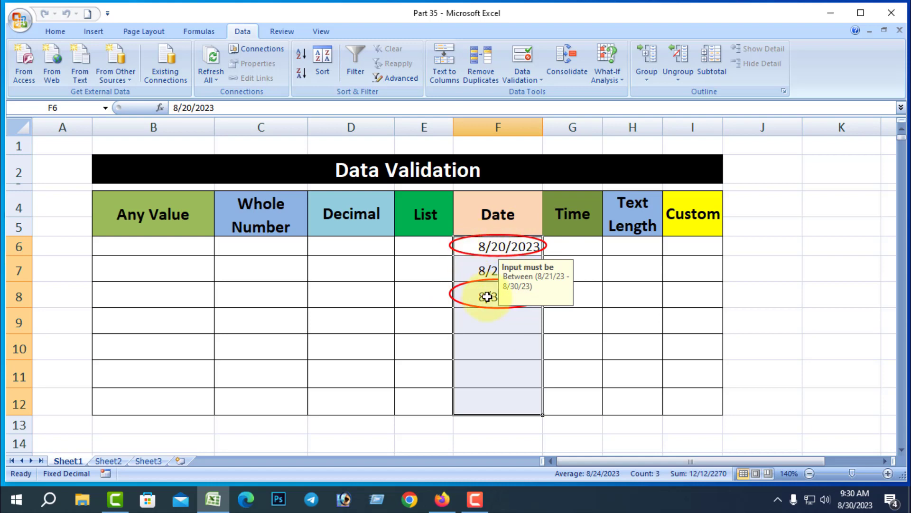
- Clear the validation circles from the Date column and deselect the range
click(539, 81)
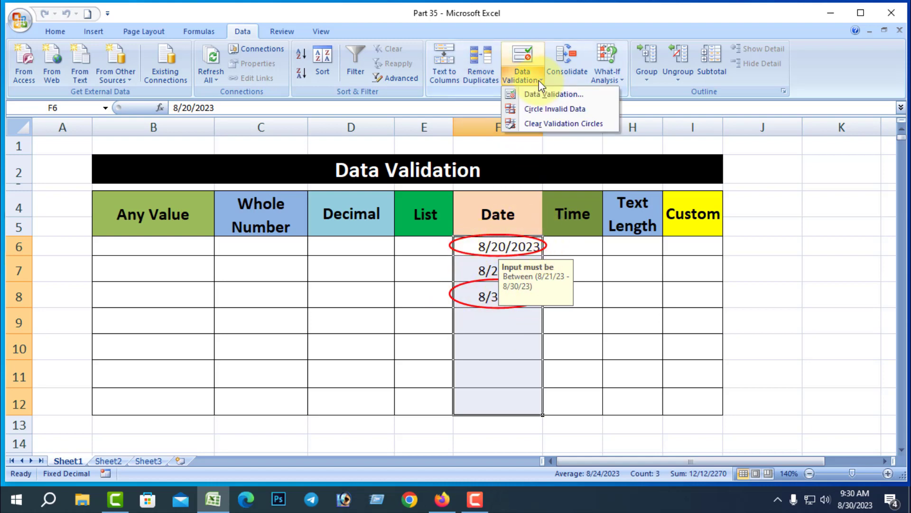
click(564, 123)
click(567, 374)
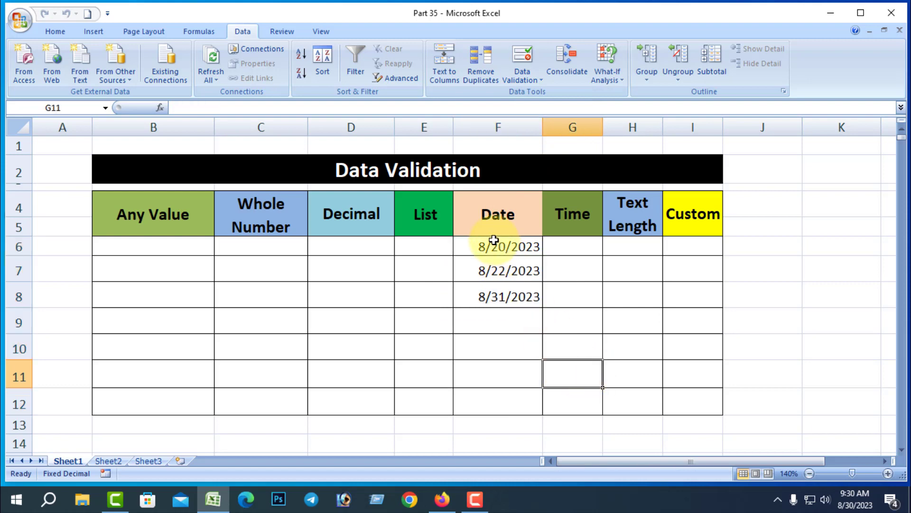
- Clear all data validation settings from the date cells F6:F12 and apply the change
drag(498, 243, 499, 394)
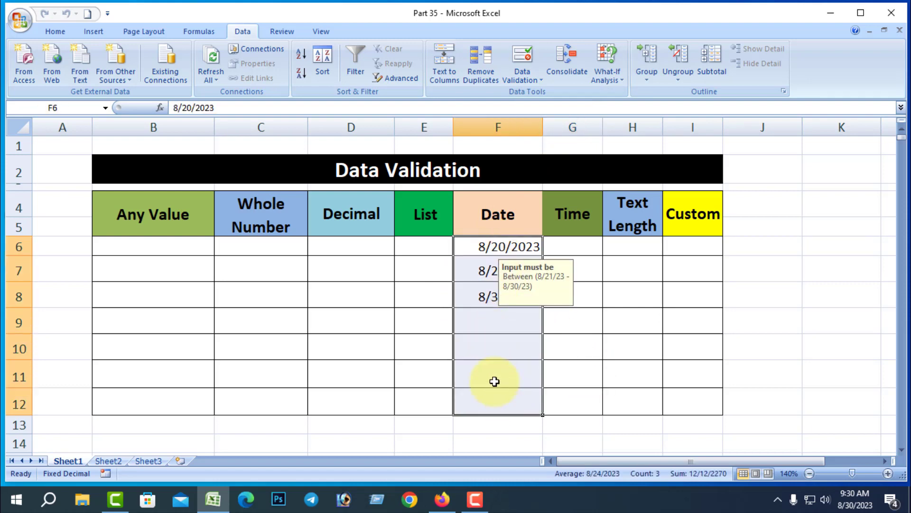
click(531, 75)
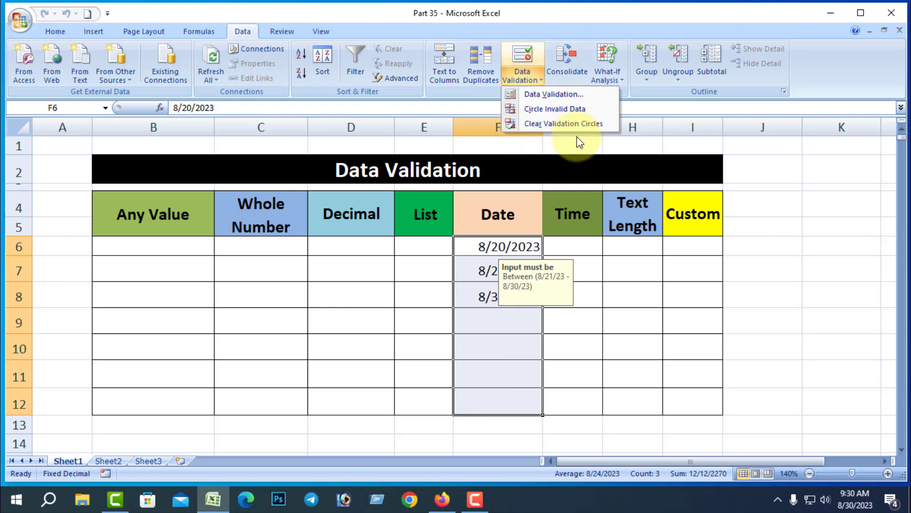
click(560, 94)
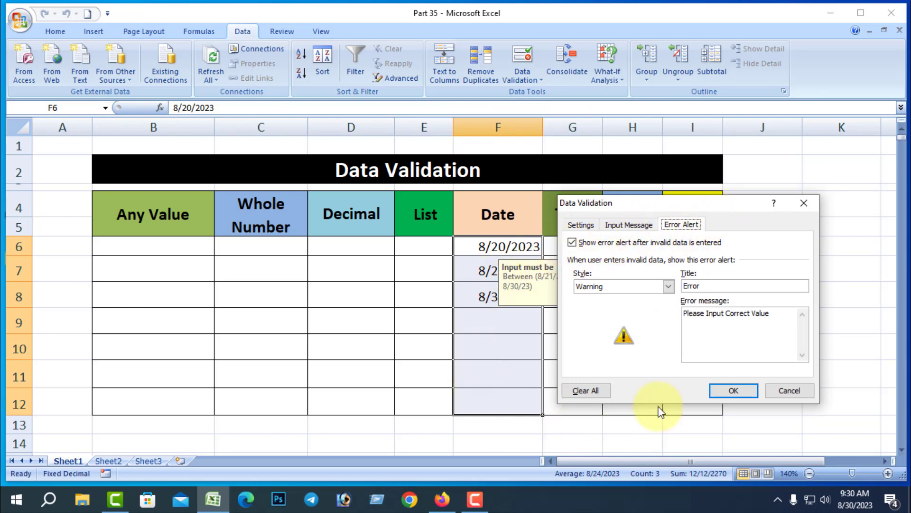
click(594, 390)
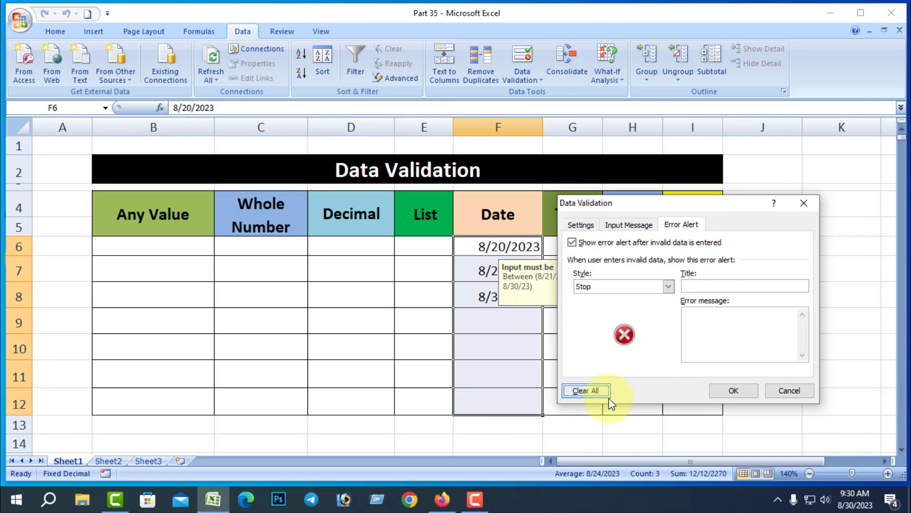
click(733, 390)
click(574, 359)
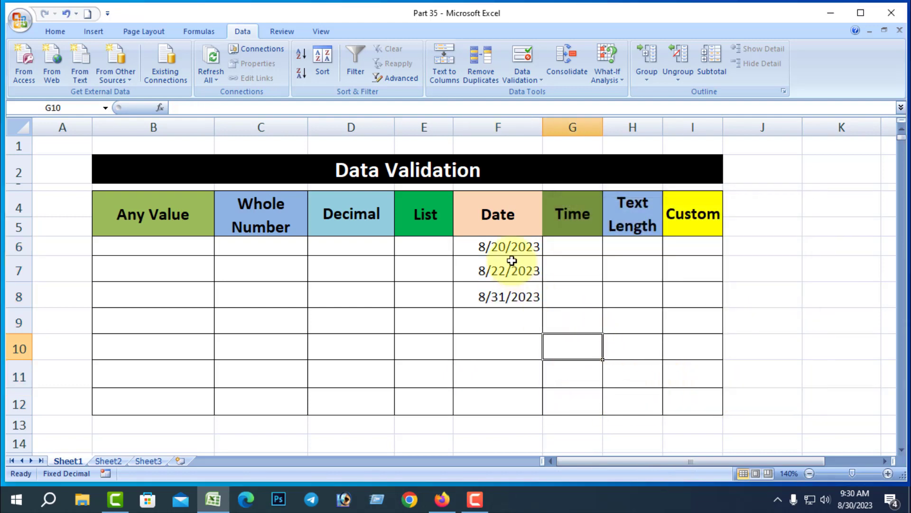
- Delete the test dates from F6:F12 and deselect the cells
drag(503, 247, 504, 392)
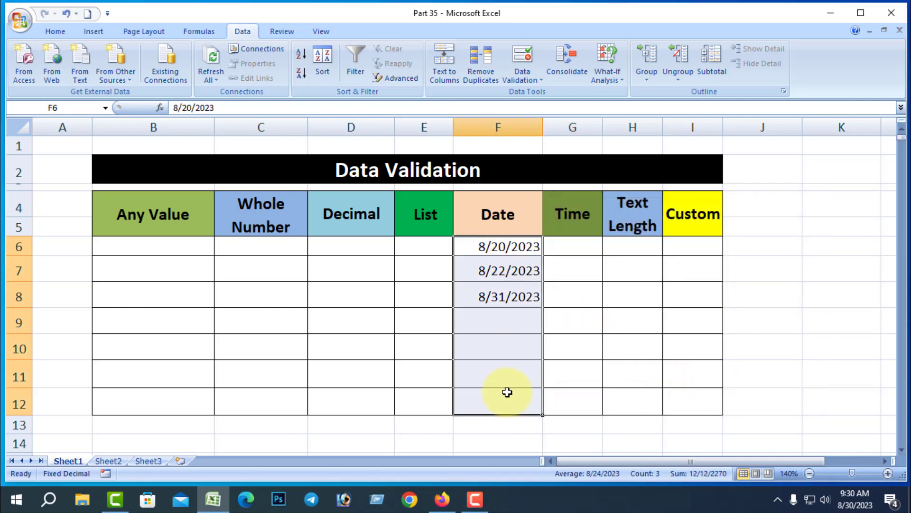
key(Delete)
click(797, 353)
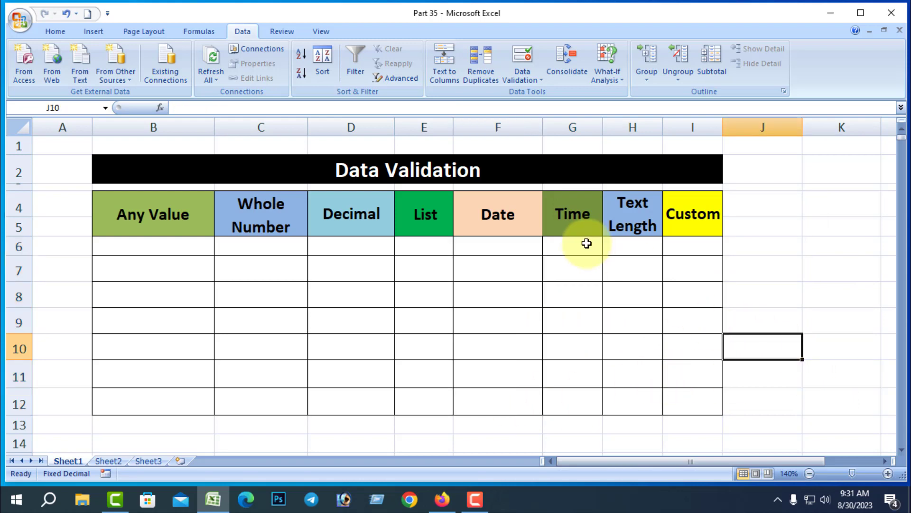
- Start a new validation rule for F6:F12 that allows dates with the "not between" condition
click(499, 249)
drag(499, 249, 520, 397)
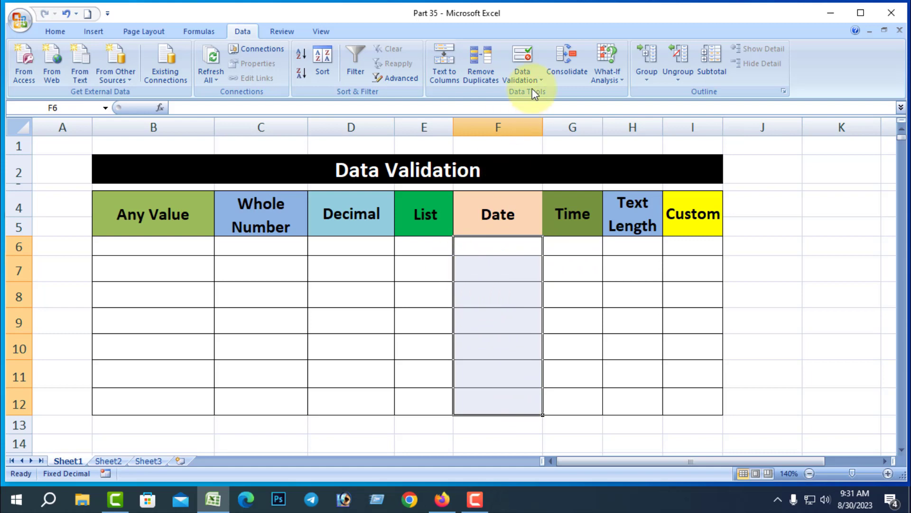
click(522, 78)
click(546, 94)
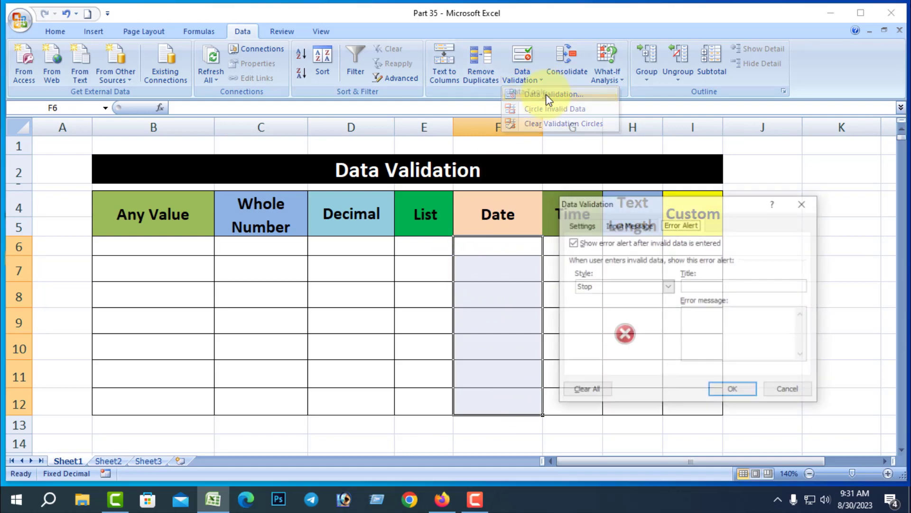
click(571, 226)
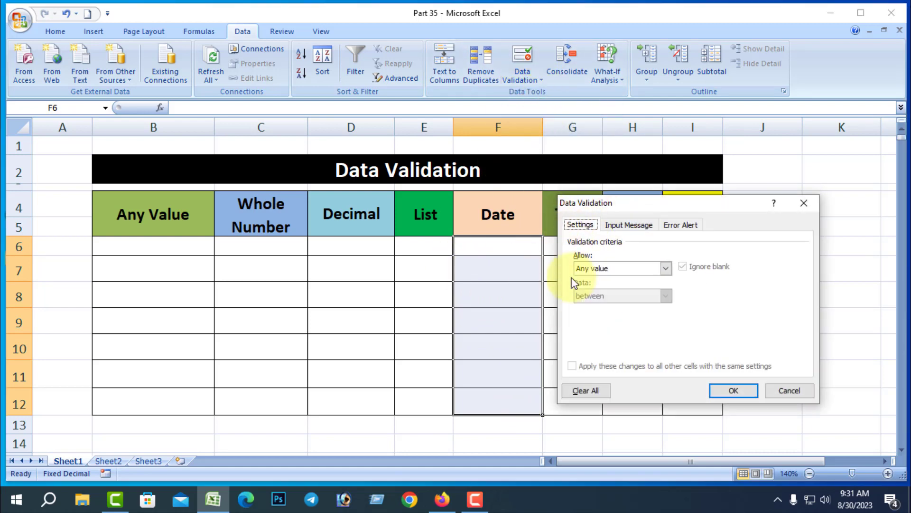
click(665, 268)
click(590, 315)
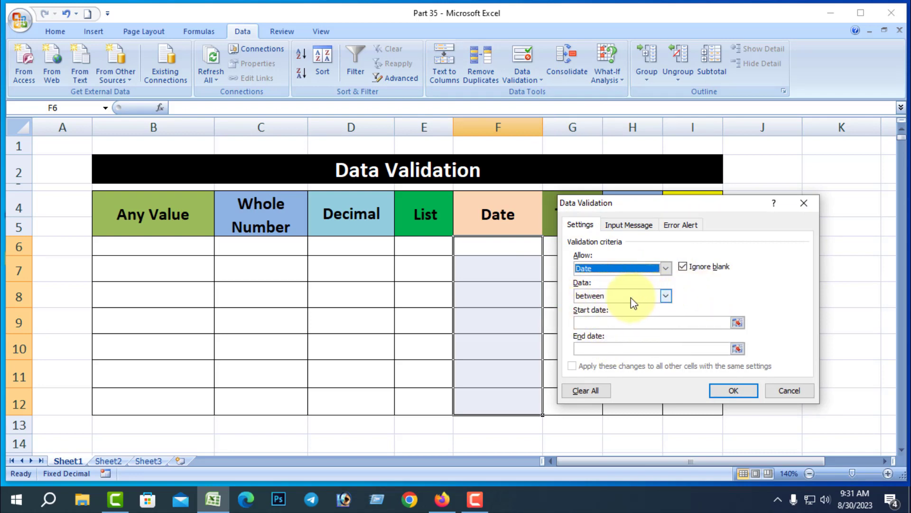
click(665, 297)
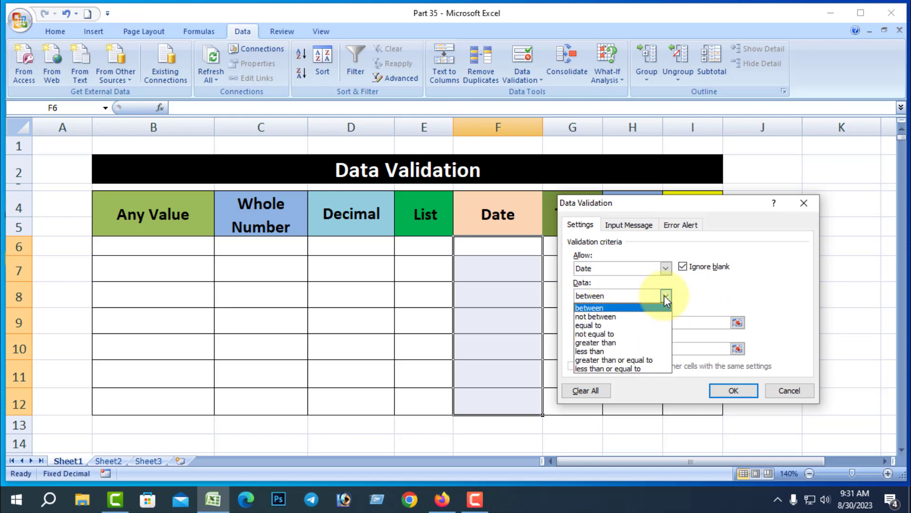
click(601, 317)
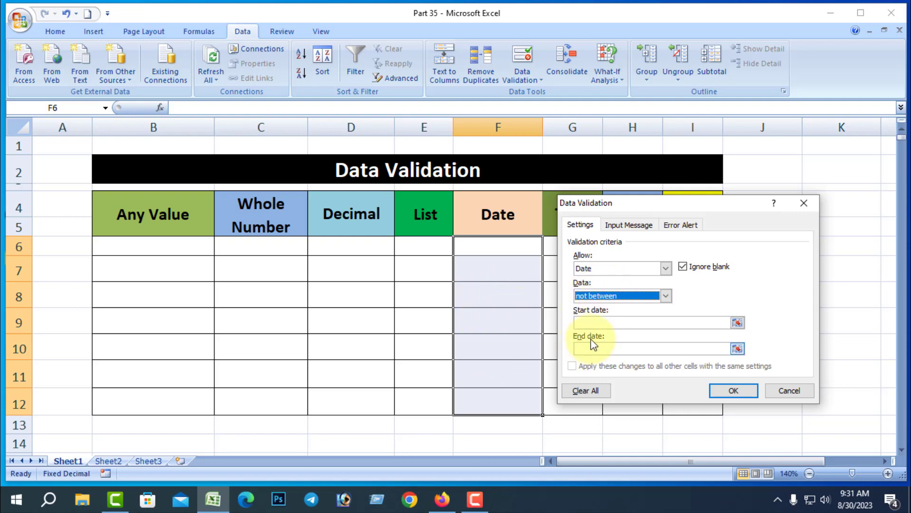
- Set the rule's start date to 8/21/23 and end date to 8/30/23, apply it, and select F6
click(592, 320)
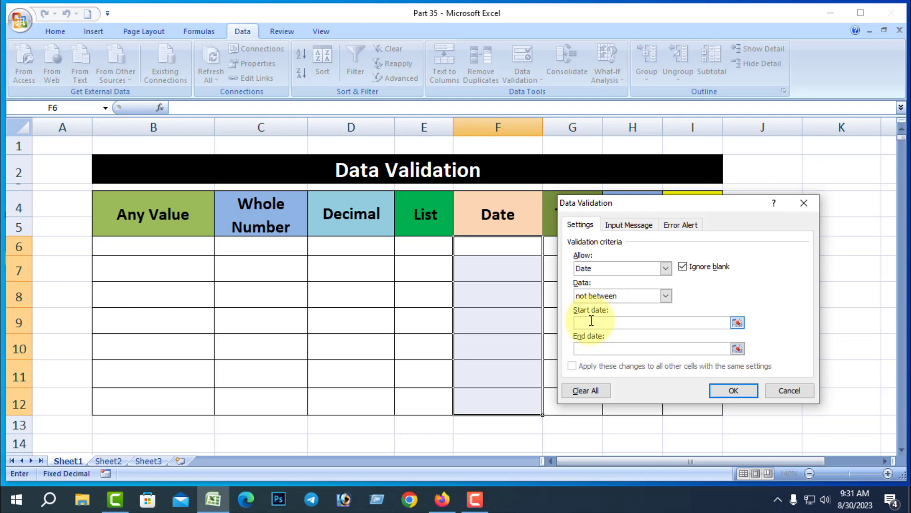
text(8/21/23)
click(582, 350)
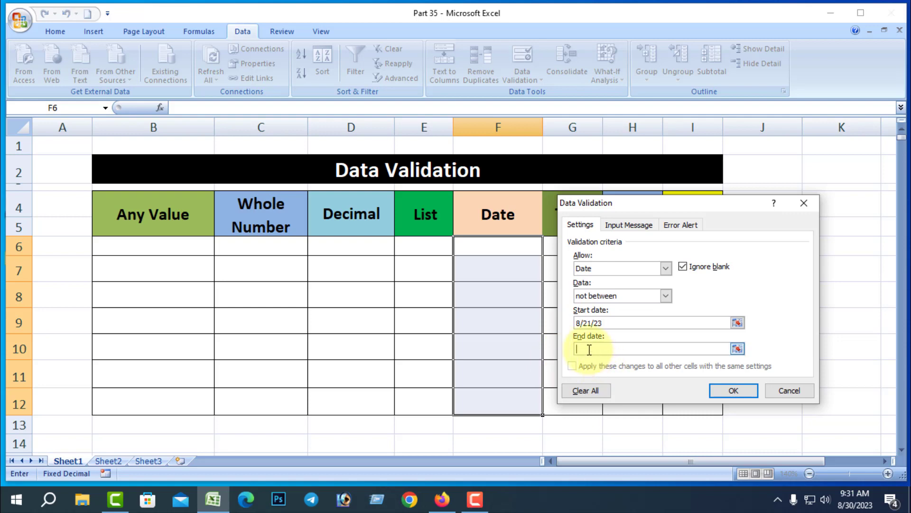
text(8/30/23)
click(736, 389)
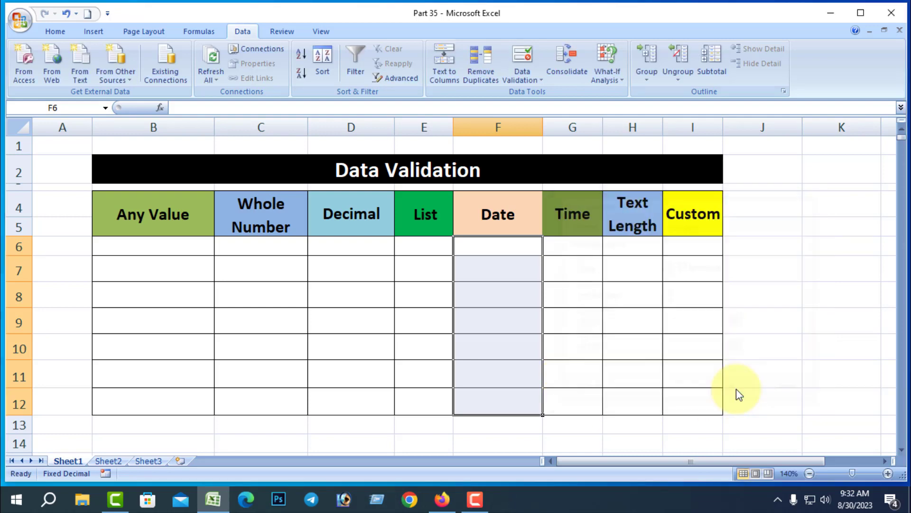
click(506, 246)
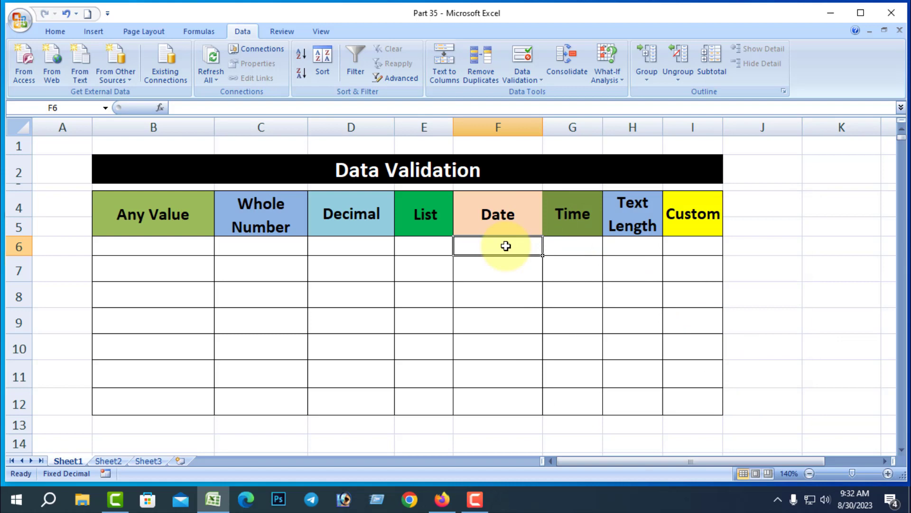
- Enter the test dates 8/20/23 in F6 and 8/19/2023 in F7
text(8/2)
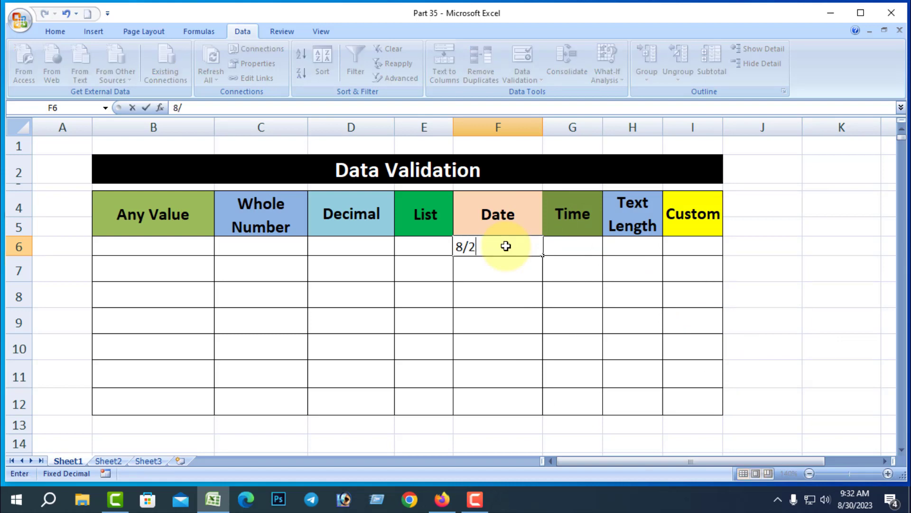
text(0/23)
key(Return)
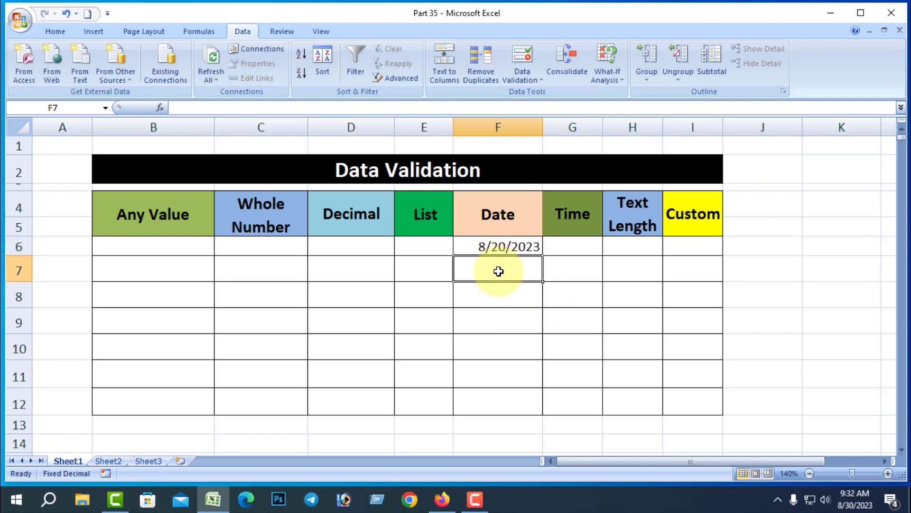
text(8/)
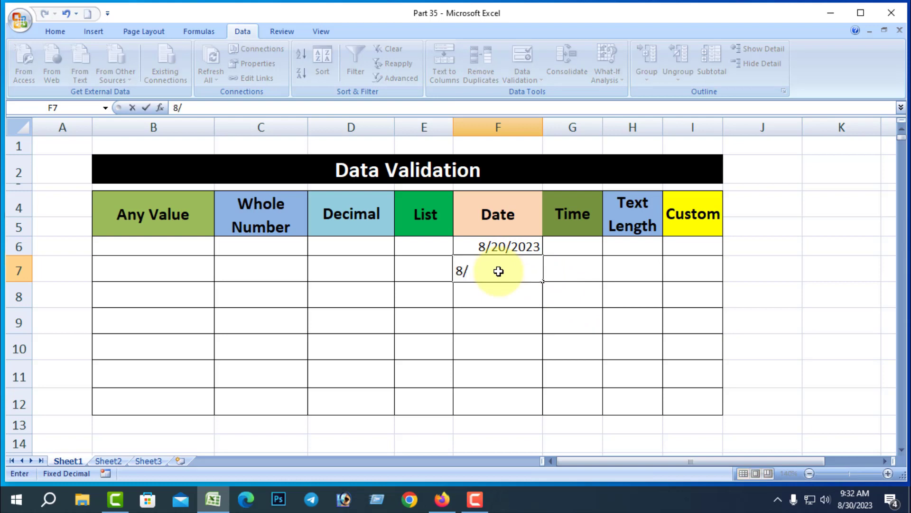
text(19/202)
text(3)
key(Return)
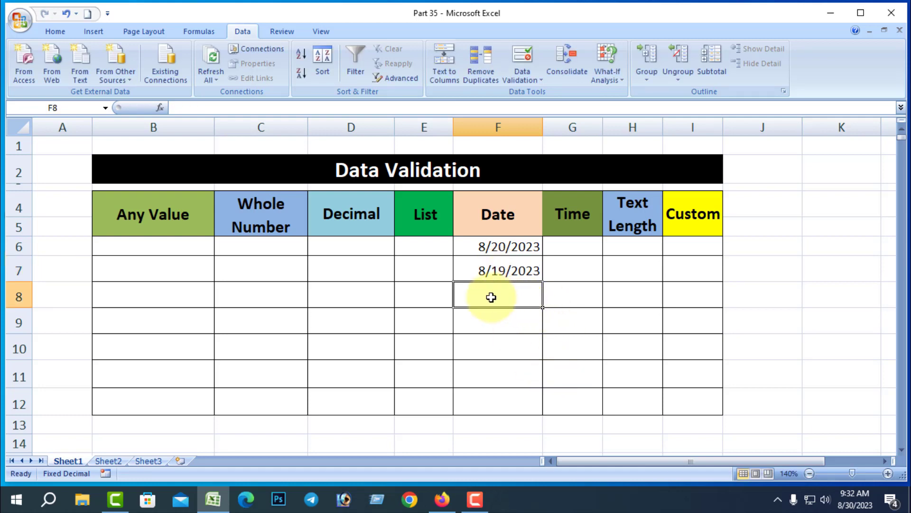
- Try the date 8/21/23 in F8, then retry the entry with 8/10/23
text(8/)
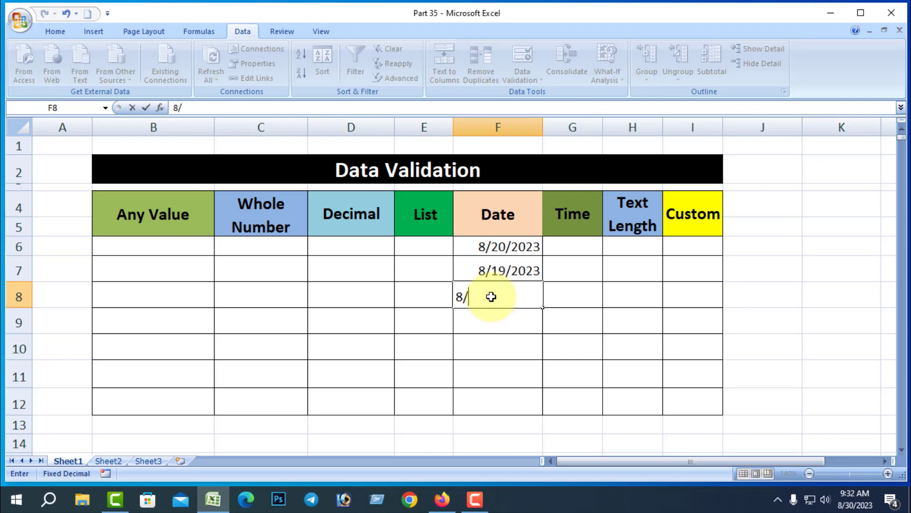
text(21/23)
key(Return)
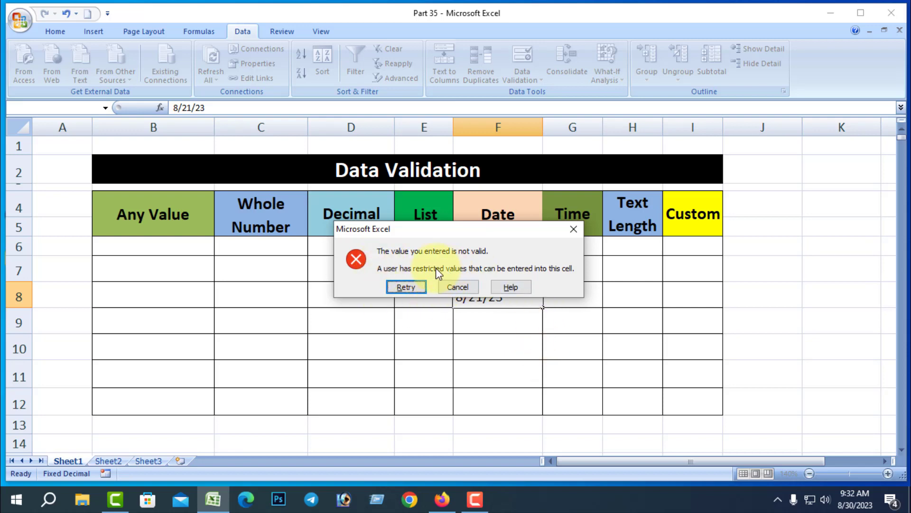
click(406, 287)
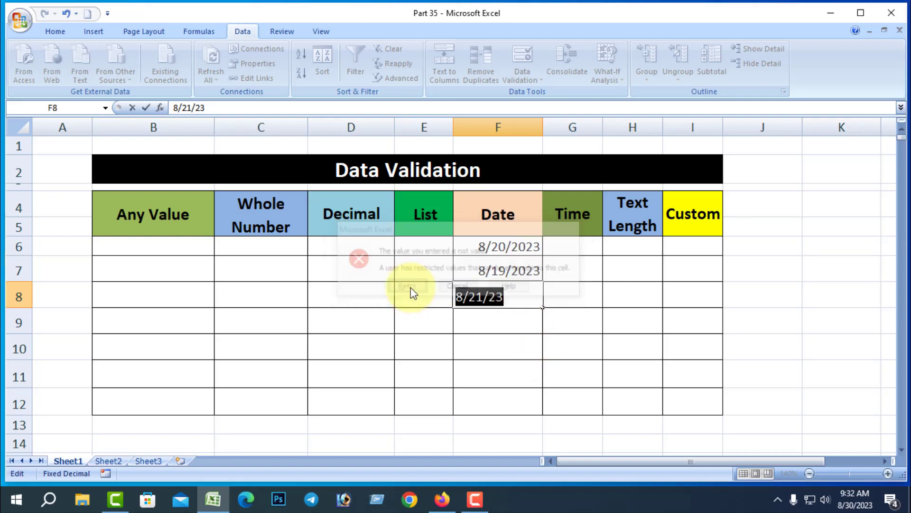
click(483, 296)
drag(483, 296, 474, 296)
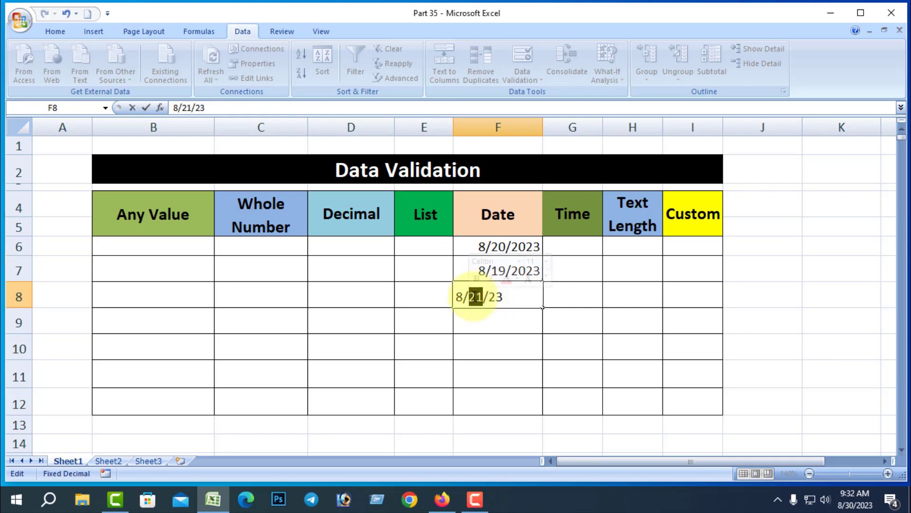
text(10)
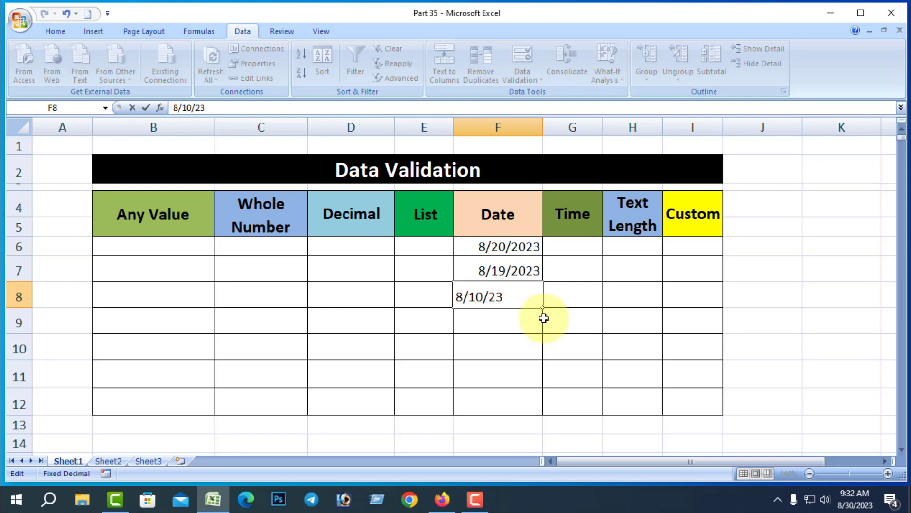
key(Return)
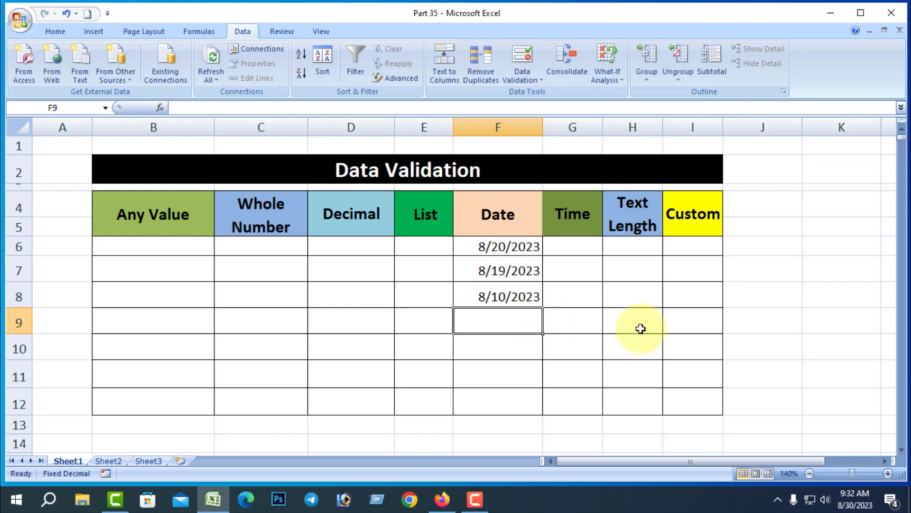
- Delete the test dates from F6:F12
click(505, 382)
drag(509, 401, 518, 249)
key(Delete)
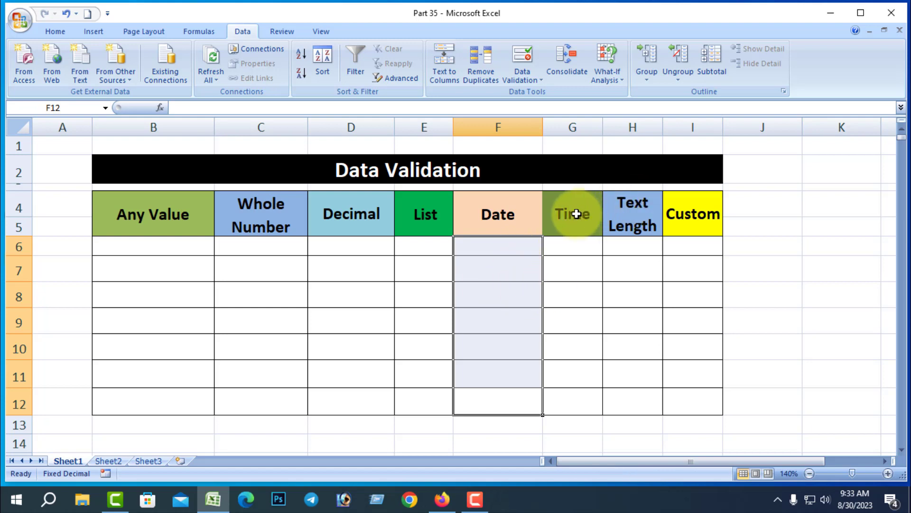
- Change the date validation condition for F6:F12 to "equal to" with the date 8/21/2023 and apply it
click(537, 79)
click(549, 96)
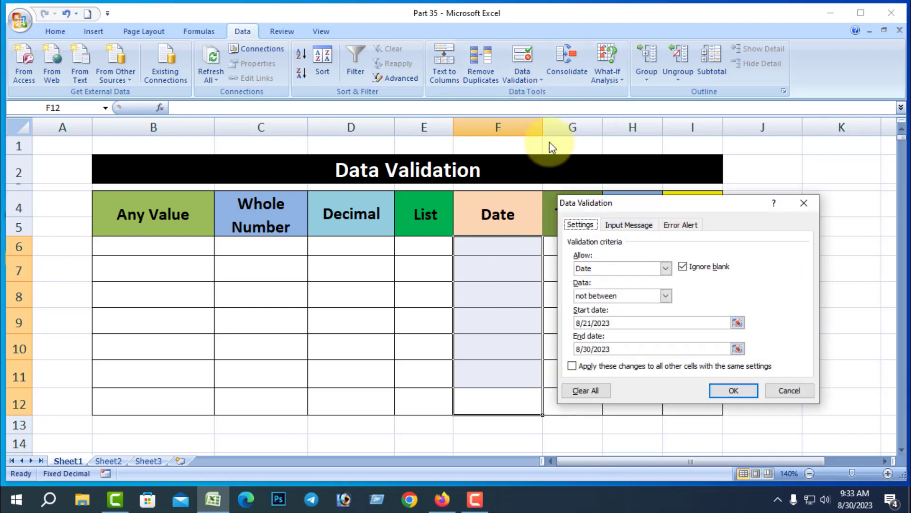
click(667, 296)
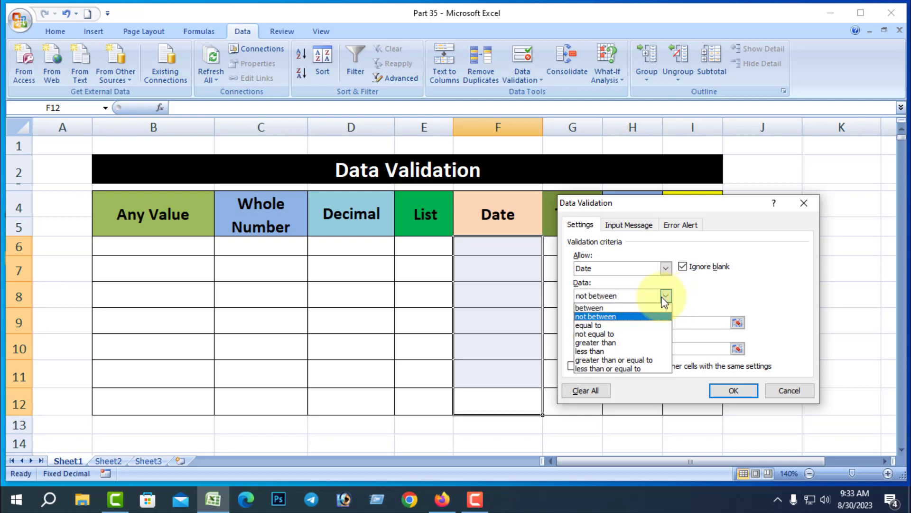
click(591, 329)
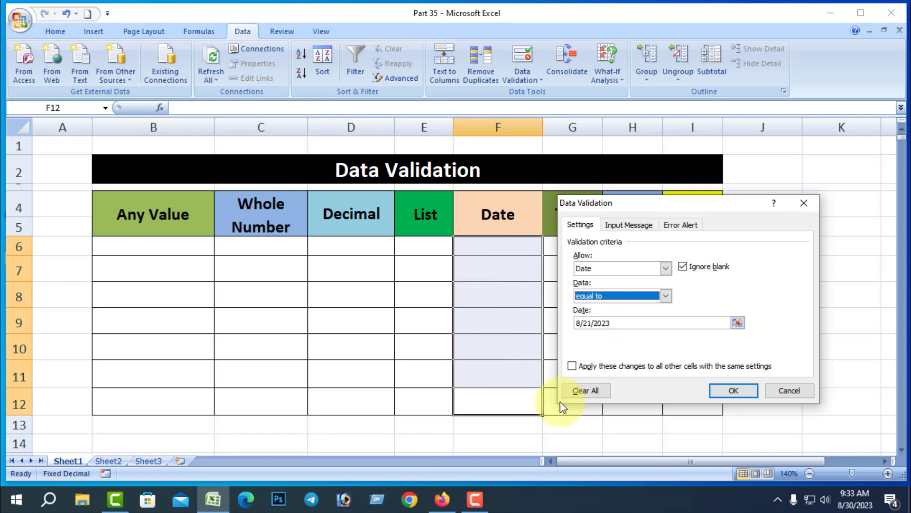
click(734, 391)
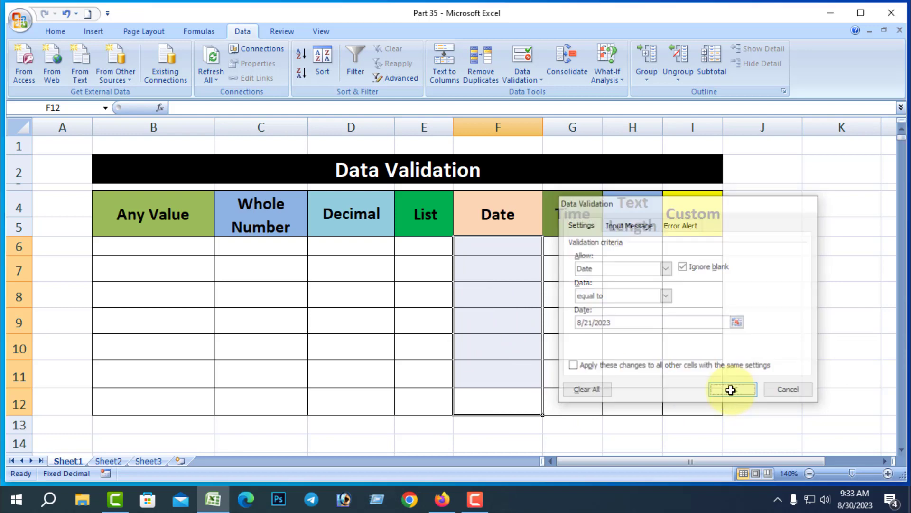
- Try the date 8/20/23 in F6, then correct the entry to 8/21/23
click(488, 250)
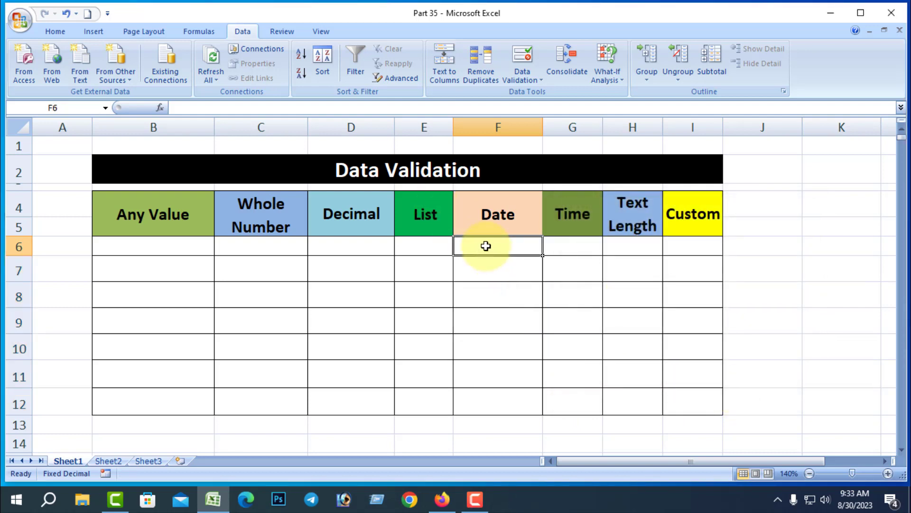
text(8/2)
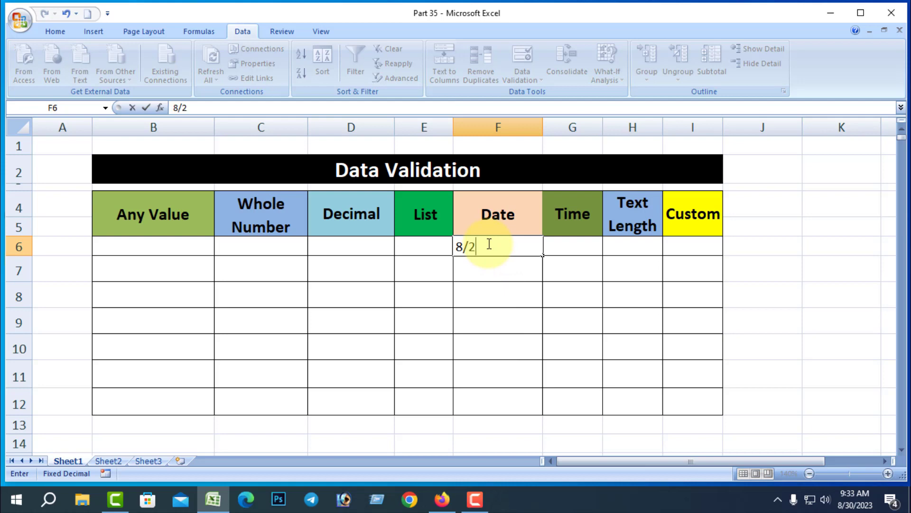
text(0/23)
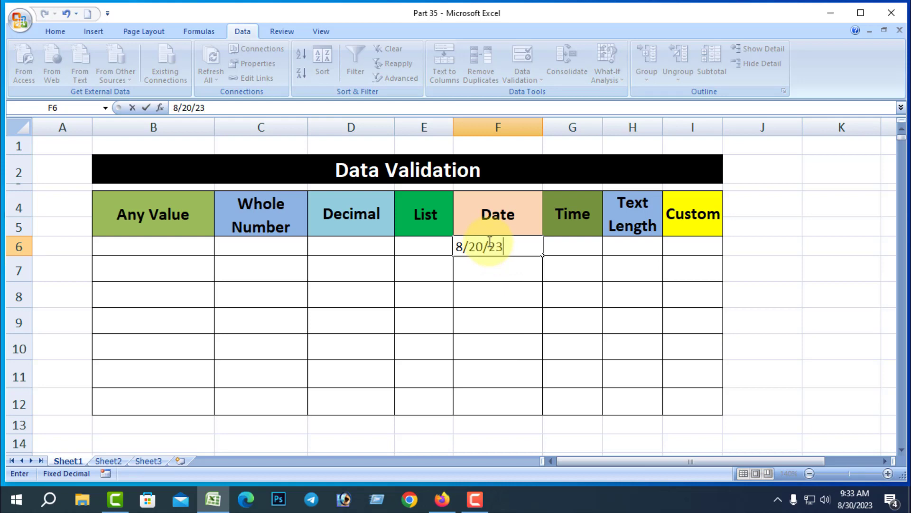
key(Return)
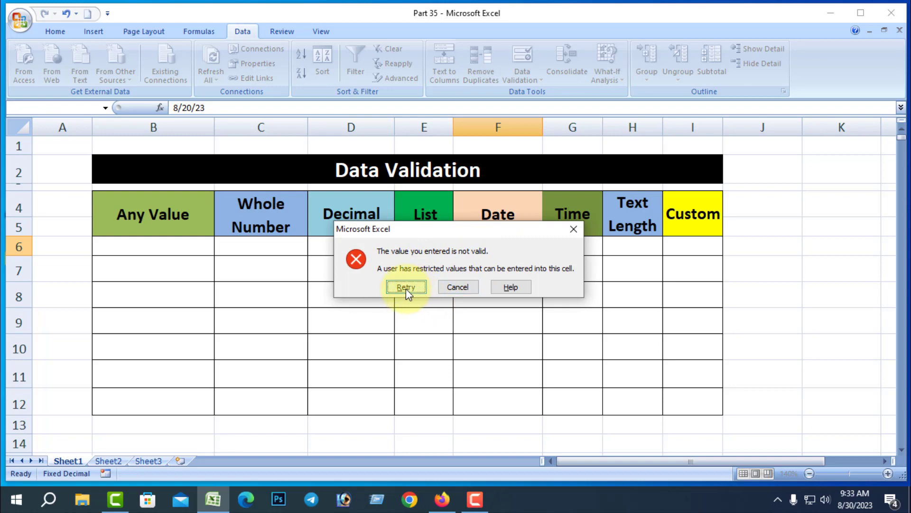
click(405, 286)
click(481, 247)
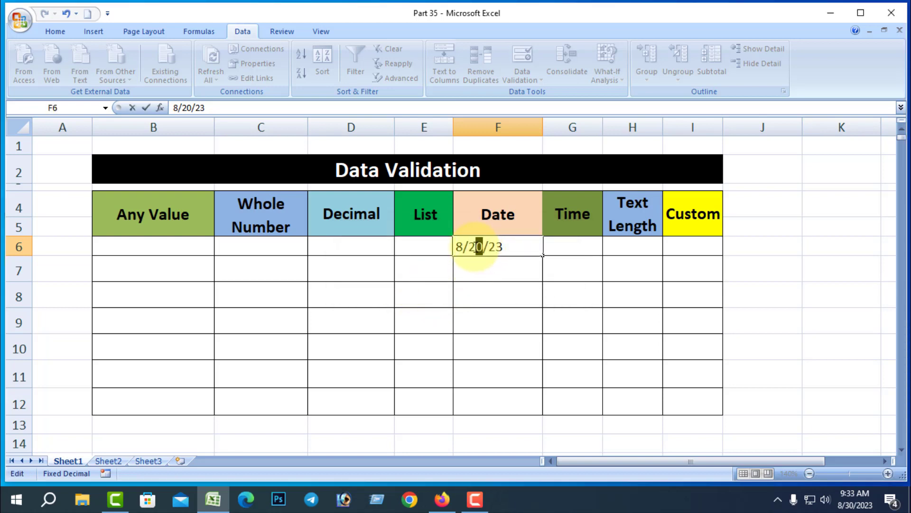
key(BackSpace)
text(1)
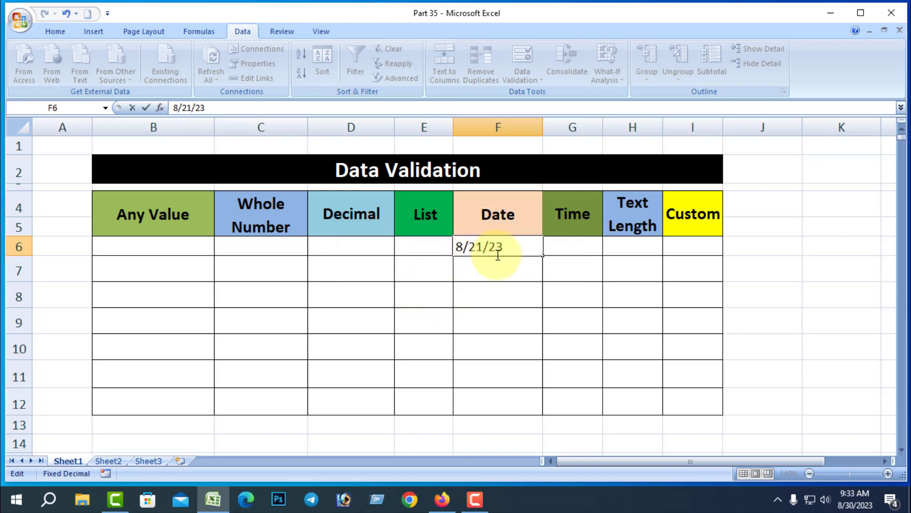
key(Return)
- Clear the test date from cell F6 in the Date column
click(794, 327)
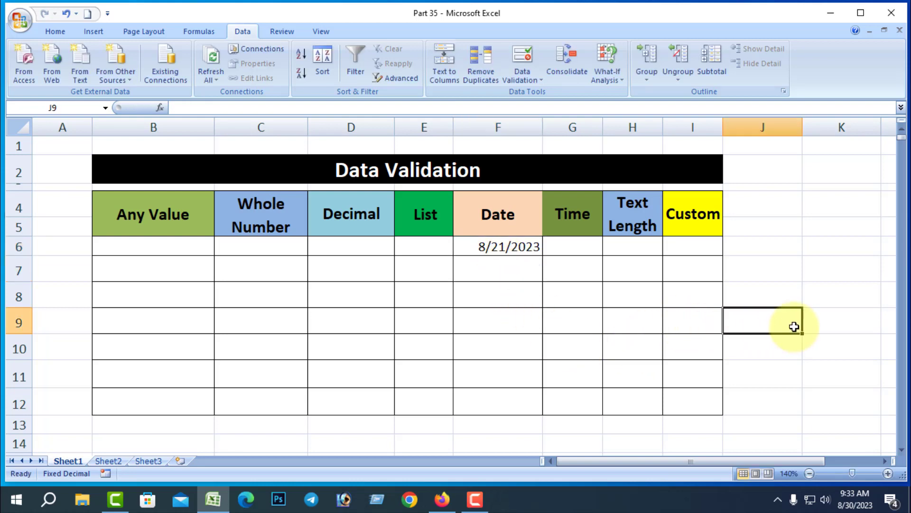
drag(483, 390, 505, 249)
key(BackSpace)
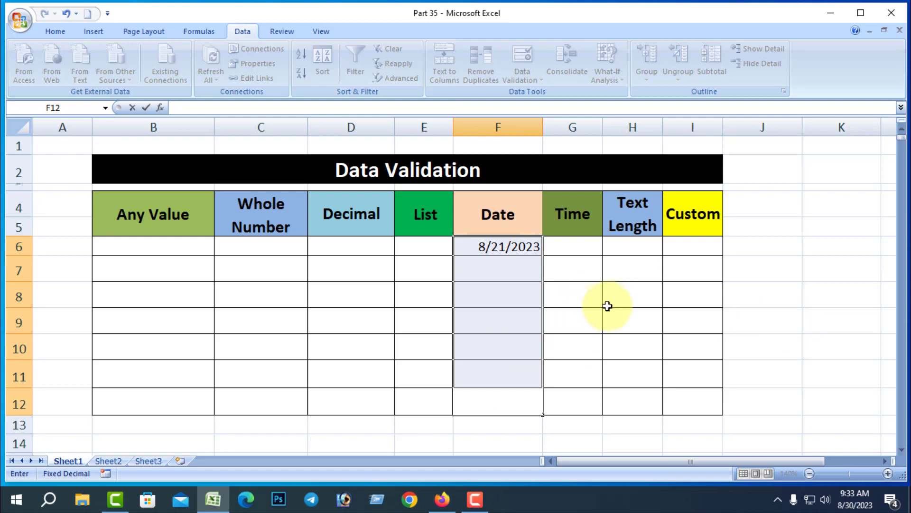
click(523, 246)
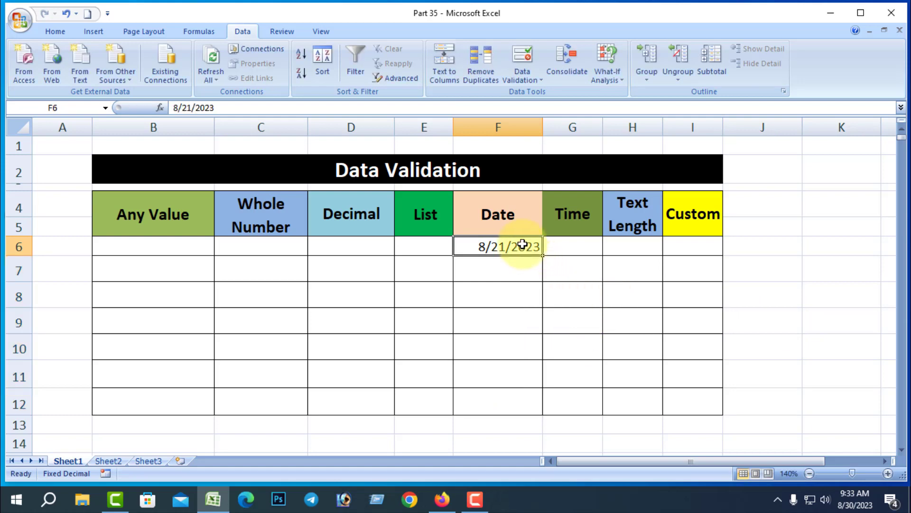
key(BackSpace)
click(527, 264)
- Change the date validation condition for F6:F12 to "not equal to" with the date 8/21/2023 and apply it
click(497, 245)
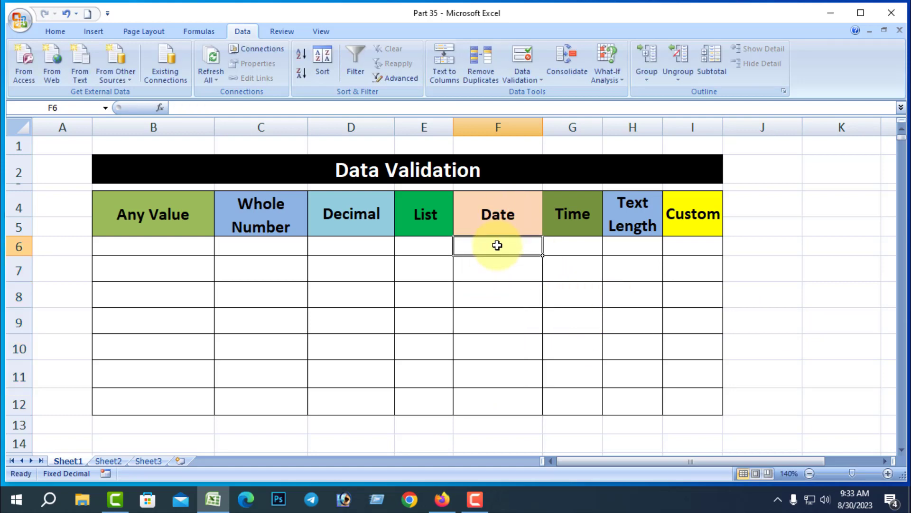
drag(497, 245, 520, 404)
click(535, 80)
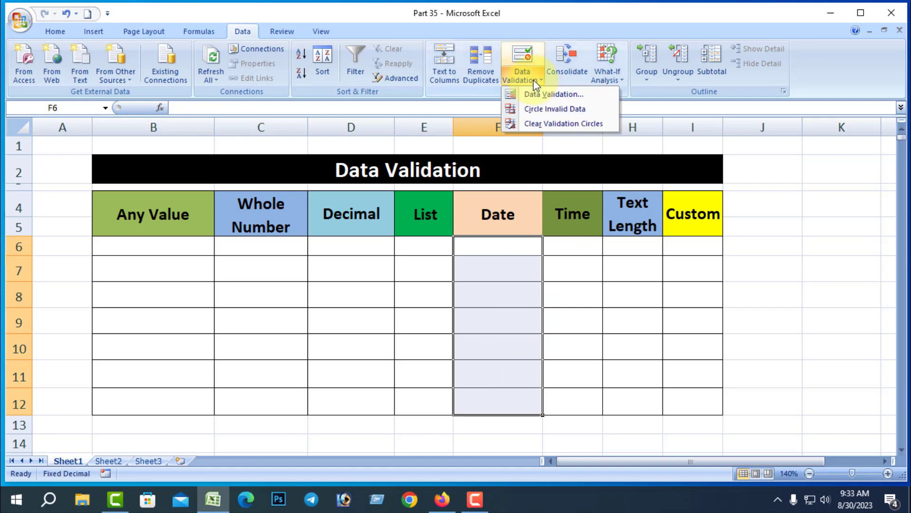
click(550, 94)
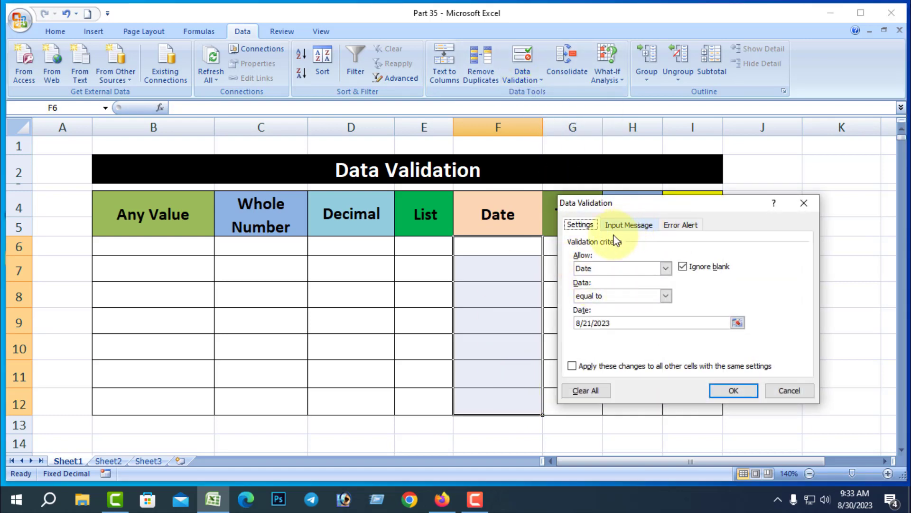
click(666, 296)
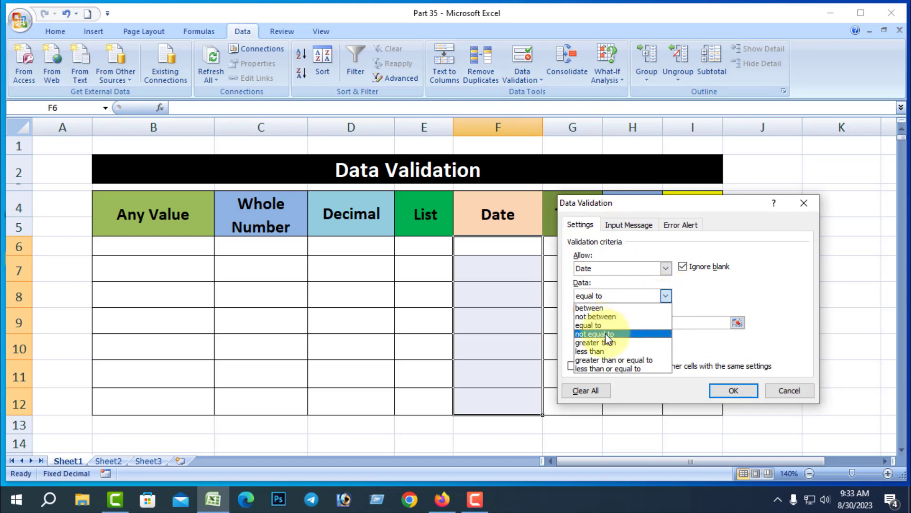
click(606, 335)
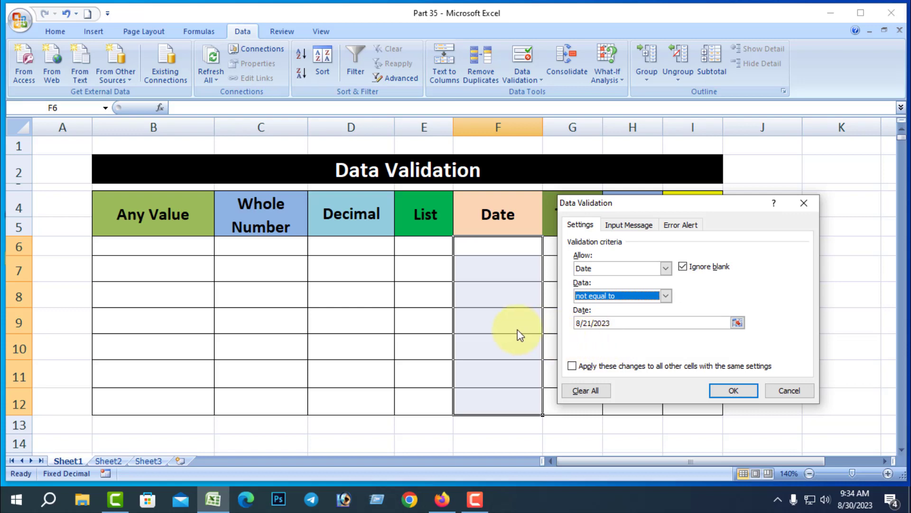
click(733, 390)
- Enter the test date 8/20/23 in F6
click(502, 244)
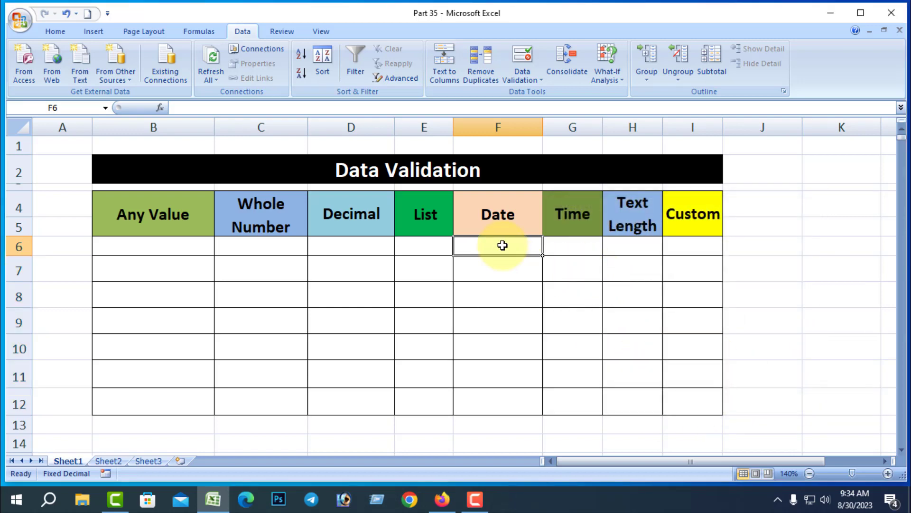
text(8/2)
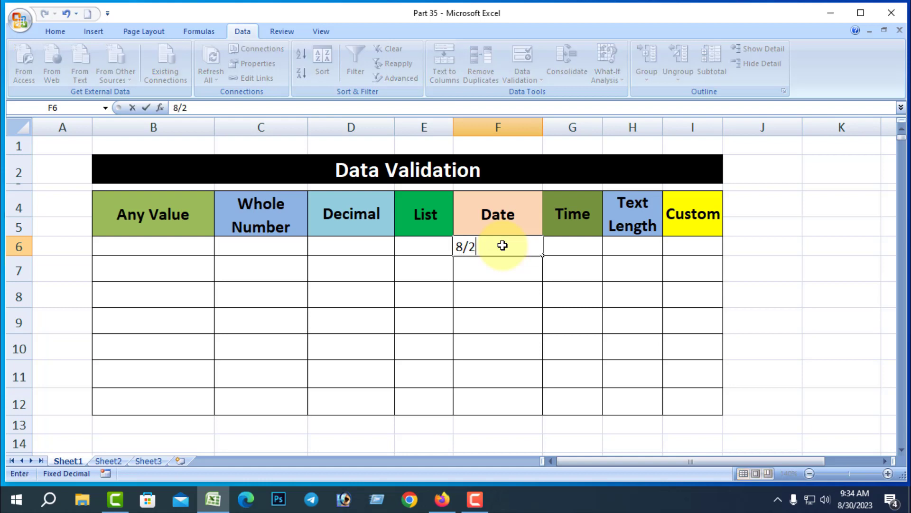
text(0/23)
key(Return)
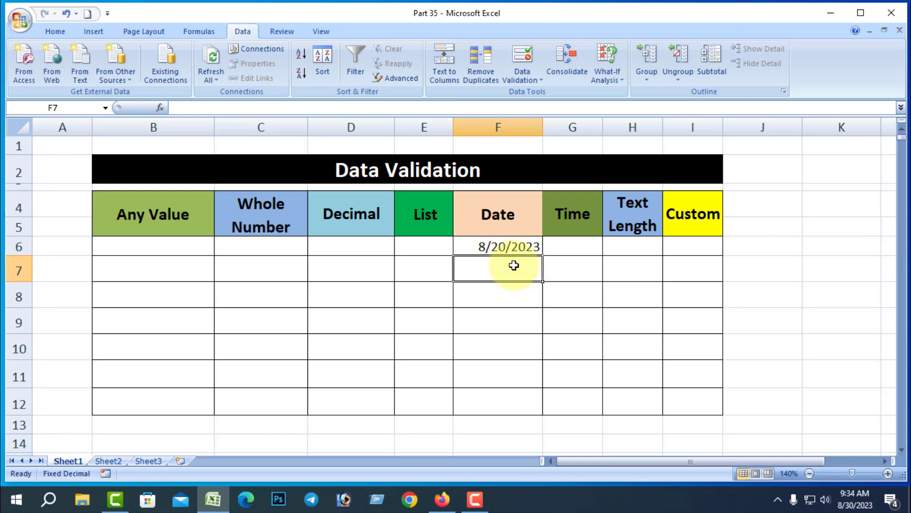
- Try to enter the date 8/21/23 in F7 and cancel the entry at the validation alert
text(8/21)
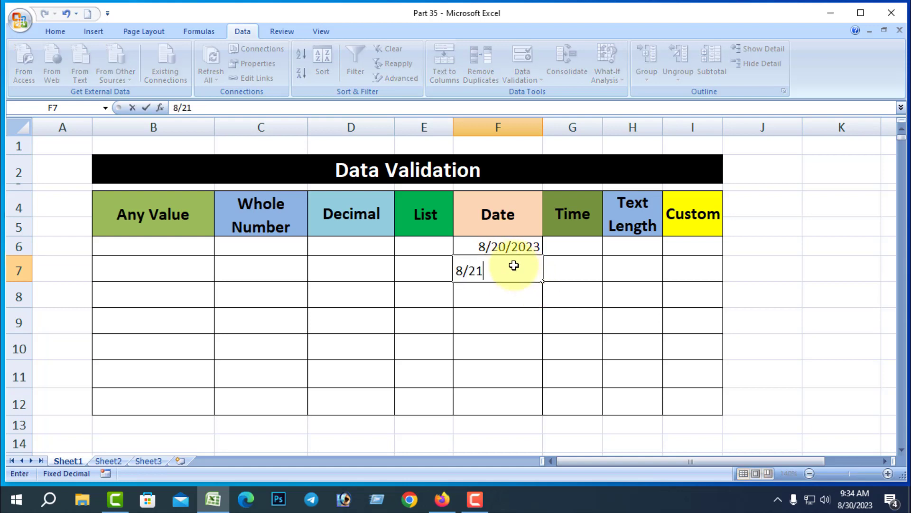
text(/23)
key(Return)
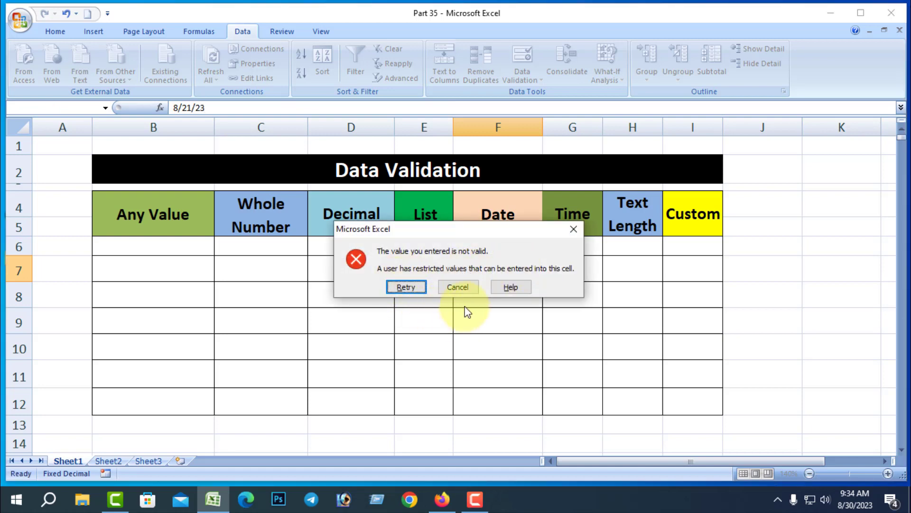
click(458, 287)
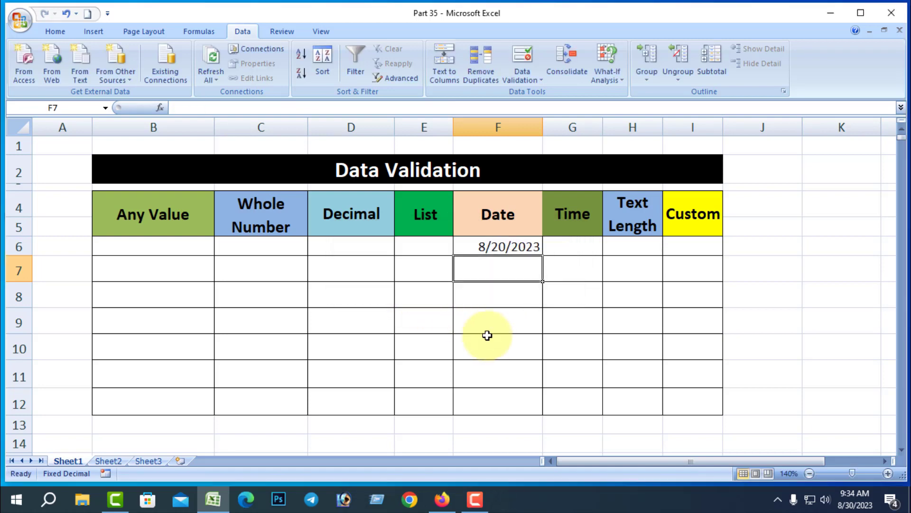
- Clear the test date from cell F6 in the Date column
click(487, 335)
click(500, 244)
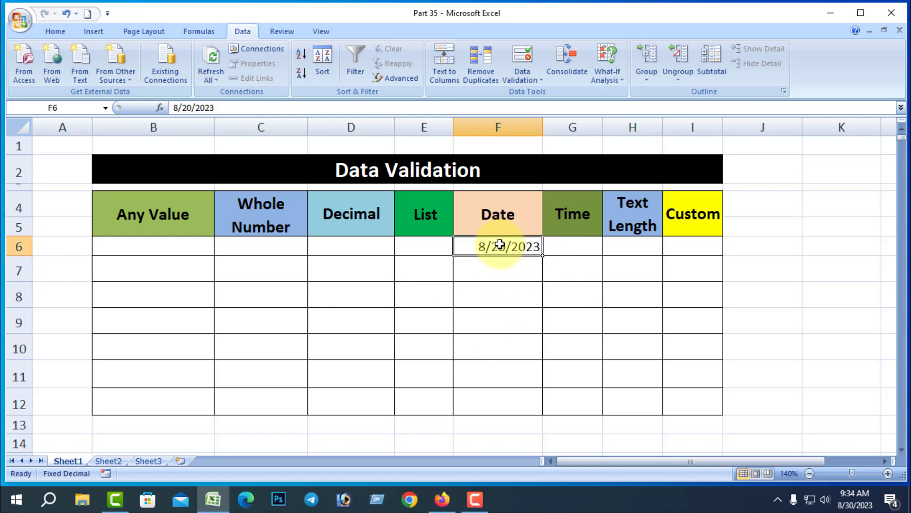
key(BackSpace)
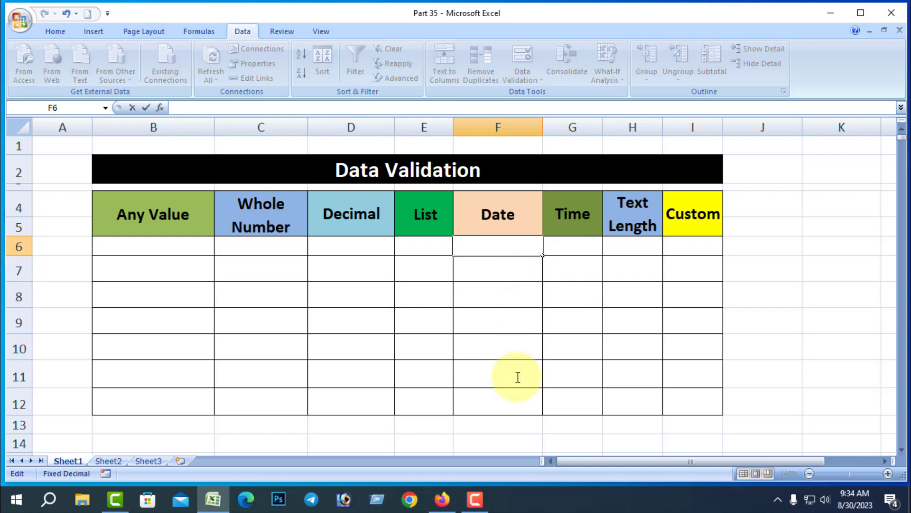
click(508, 399)
- Change the date validation condition for F6:F12 to "greater than" with the start date 8/21/2023 and apply it
click(494, 247)
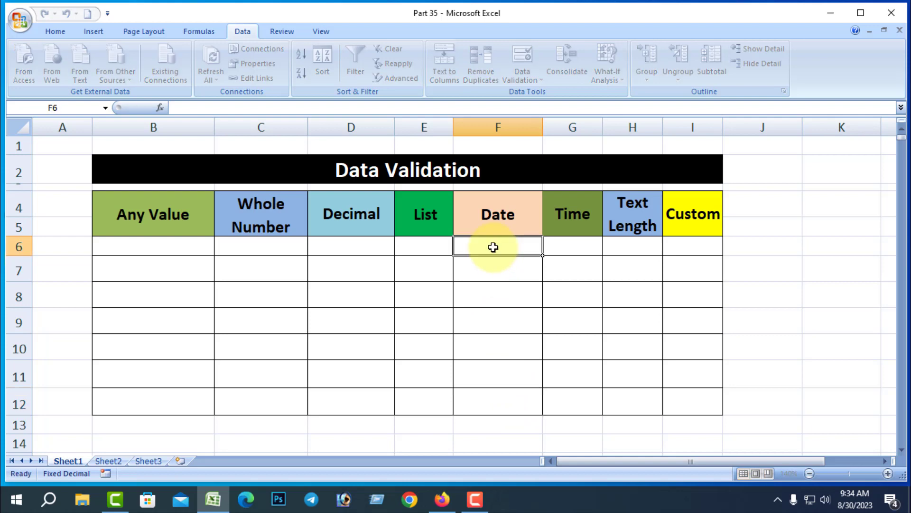
drag(494, 247, 510, 401)
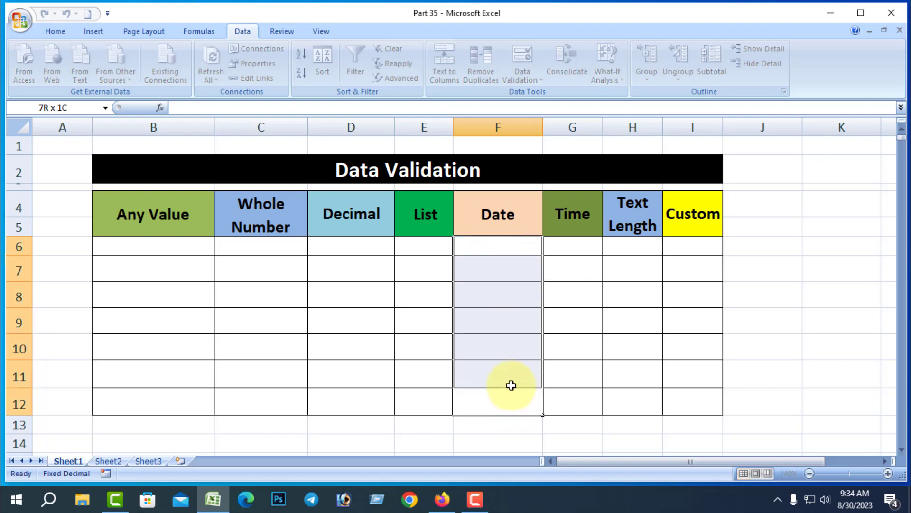
click(535, 78)
click(561, 95)
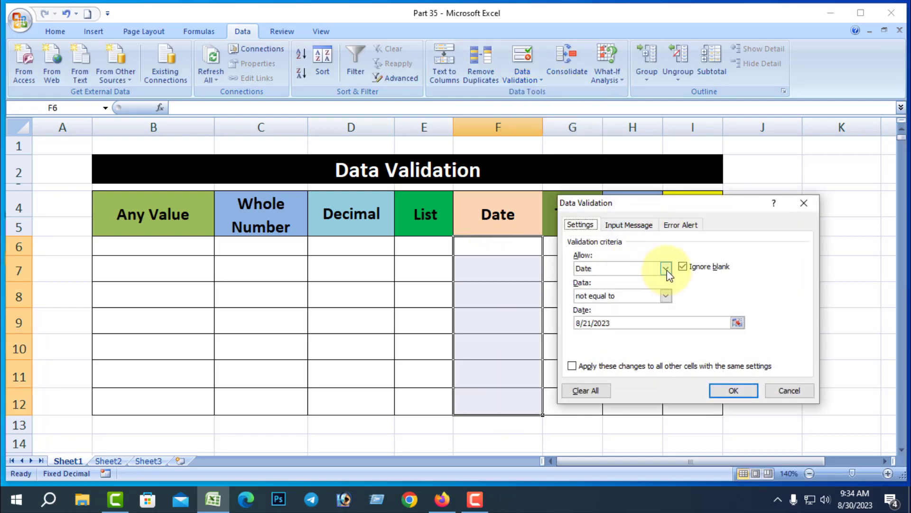
click(666, 297)
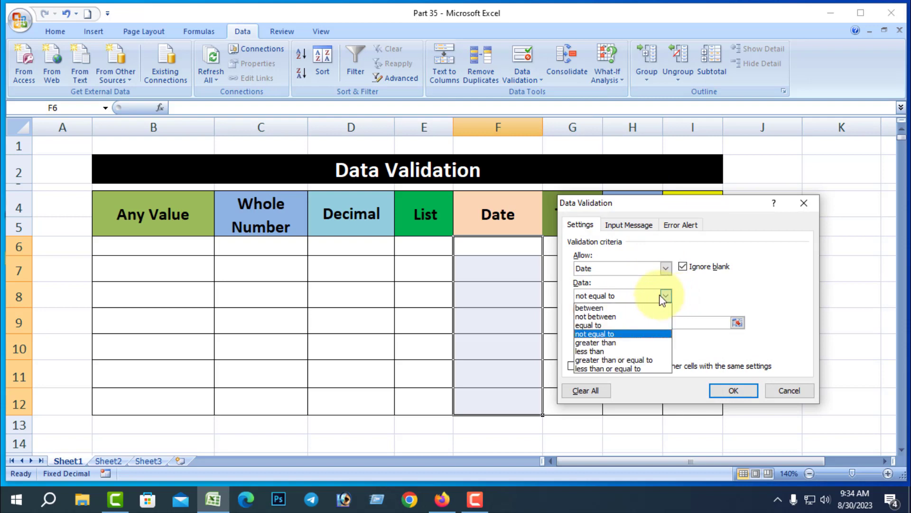
click(608, 344)
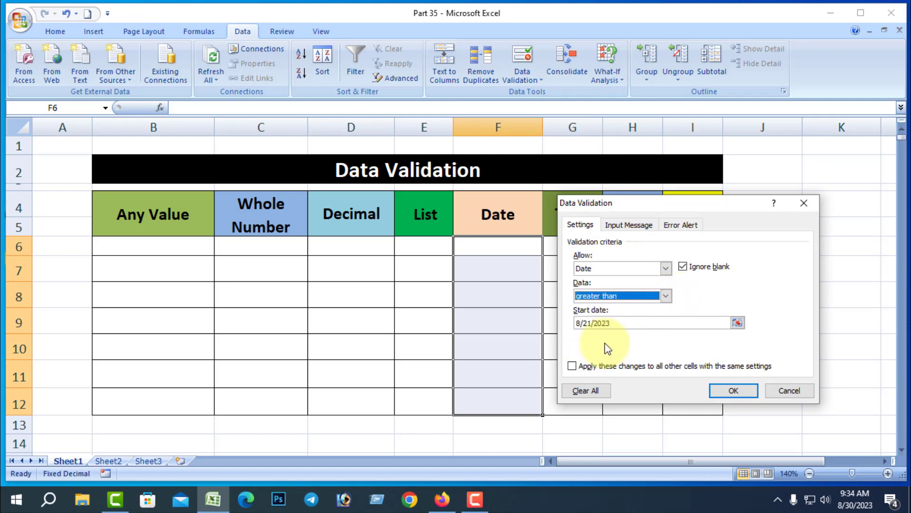
click(583, 323)
text(2)
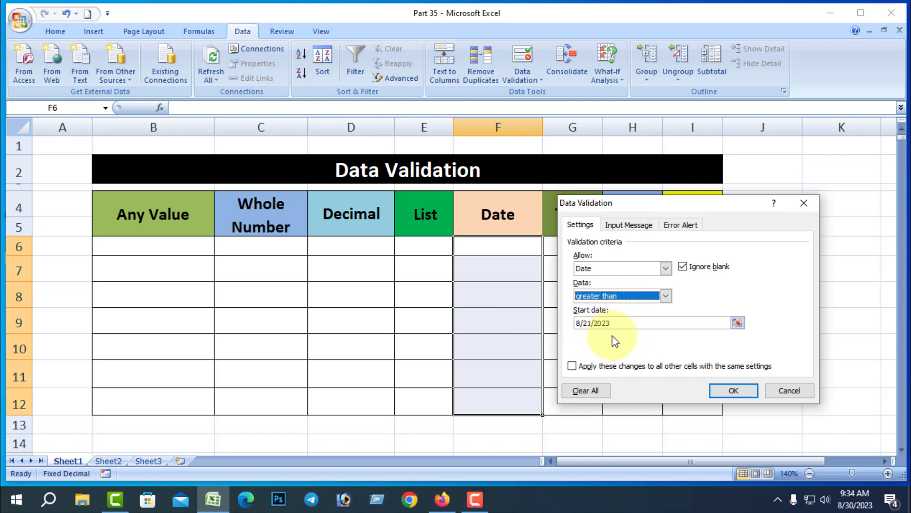
click(737, 392)
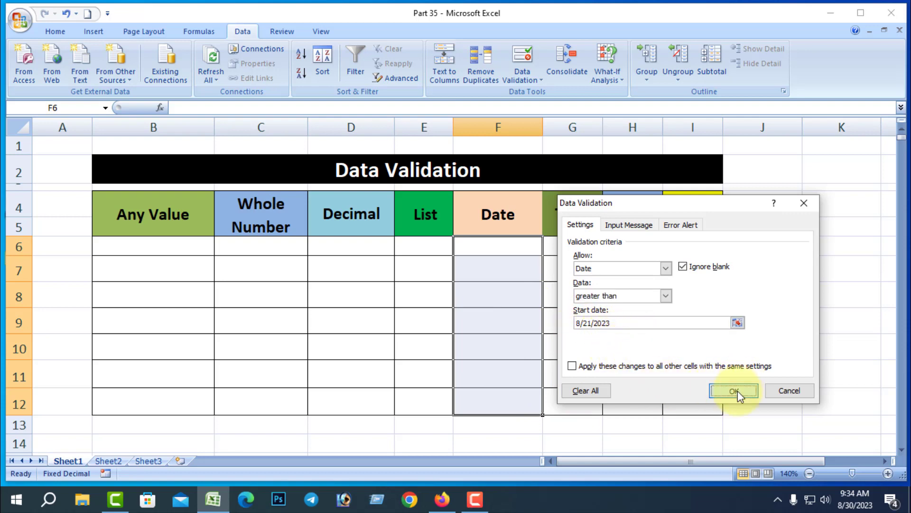
- Enter the test date 8/22/23 in F6
click(492, 248)
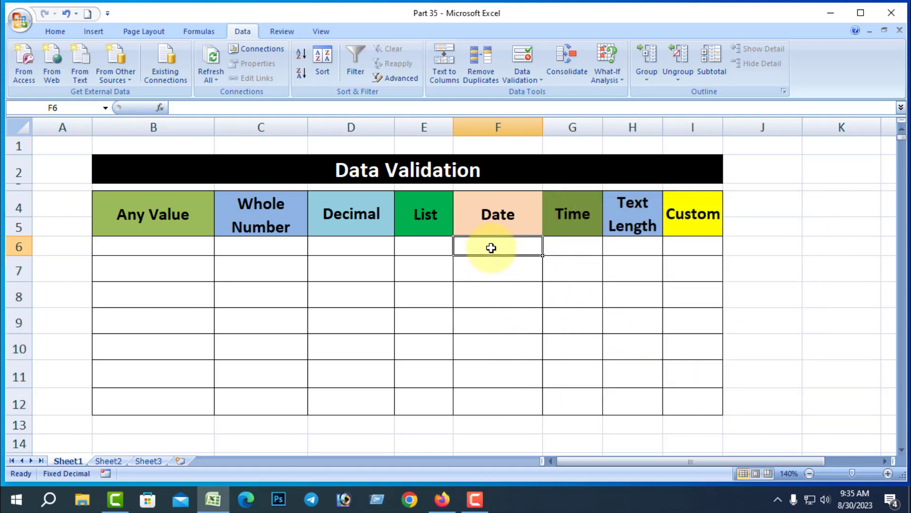
text(8/22/23)
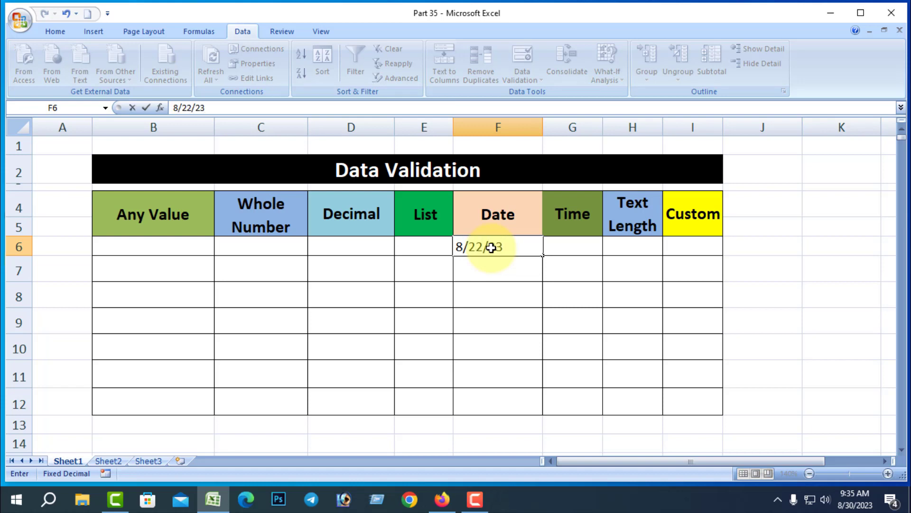
key(Return)
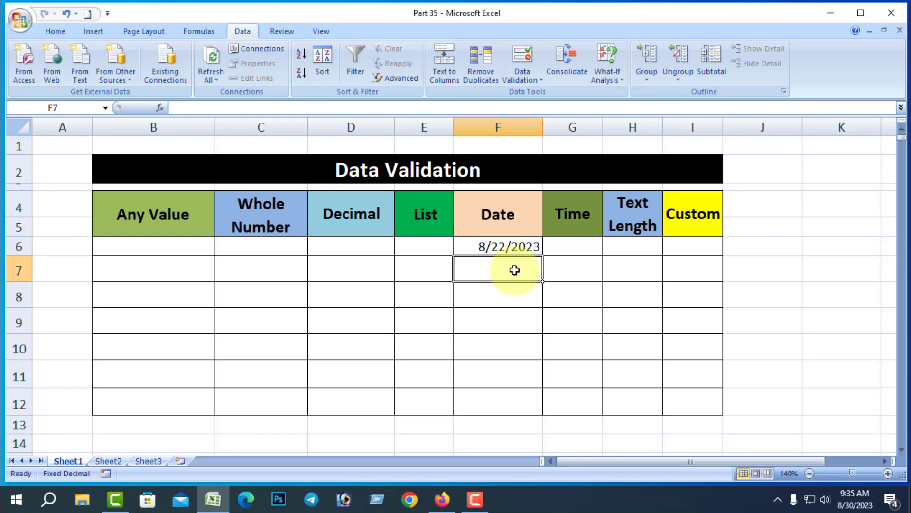
- Try to enter the date 8/19/23 in F7, retry it once, and cancel the entry at the validation alert
text(8/1)
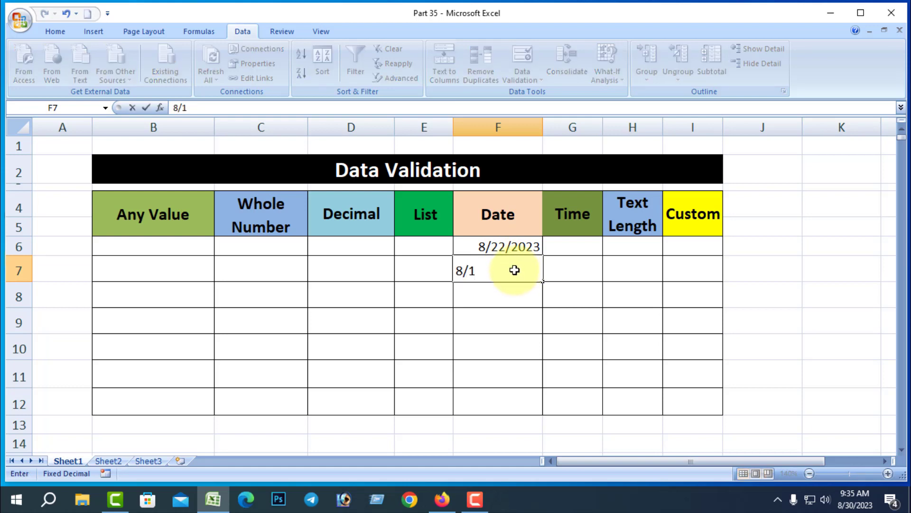
text(9/23)
key(Return)
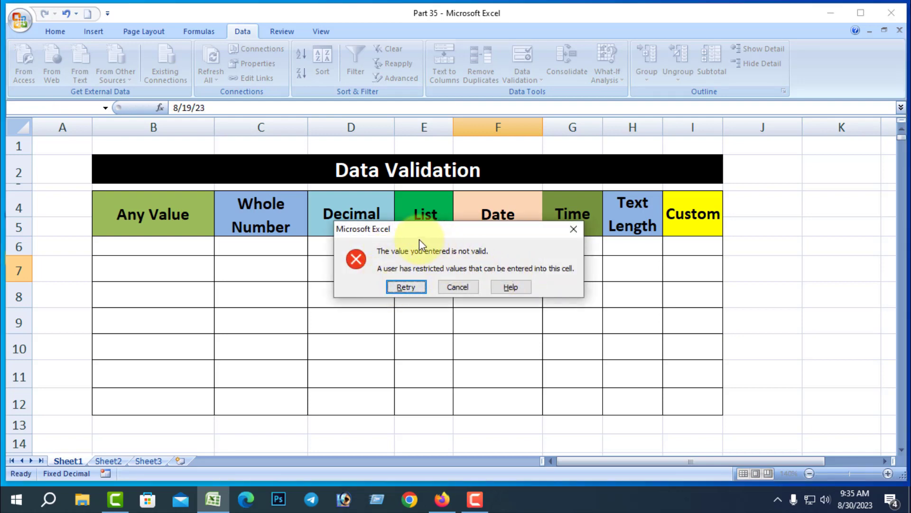
click(412, 287)
key(Return)
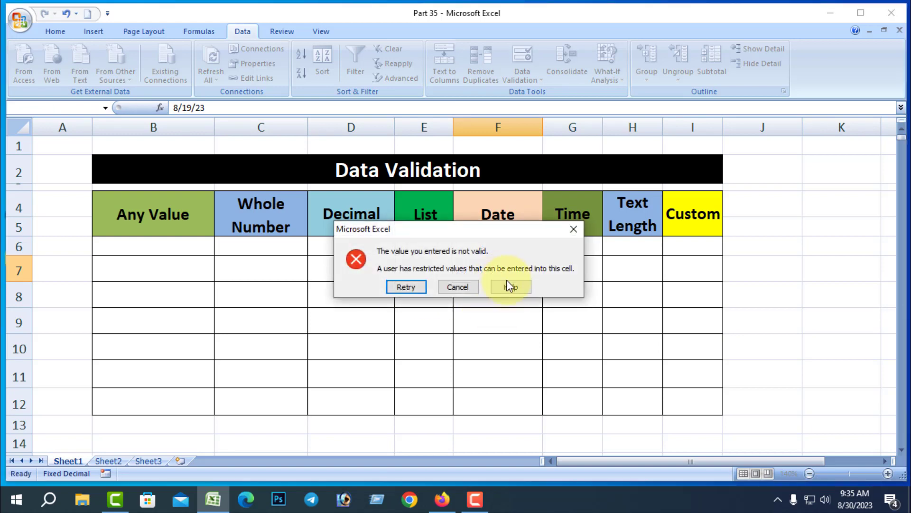
click(464, 286)
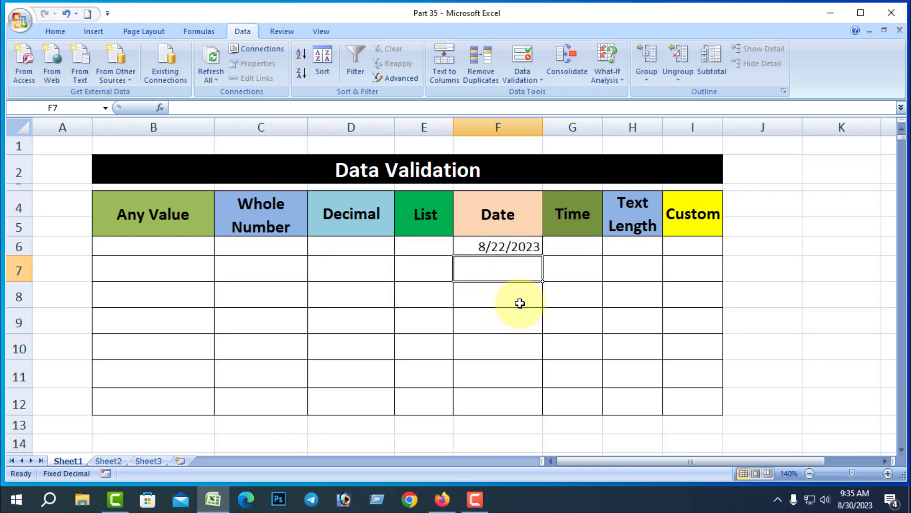
- Clear the test date from cell F6 so the Date column is empty
drag(518, 301, 511, 243)
key(BackSpace)
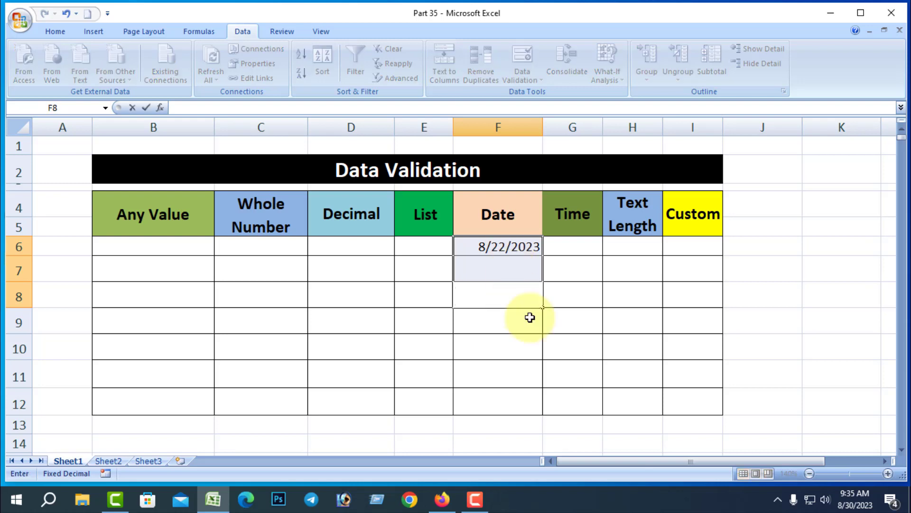
click(516, 246)
key(BackSpace)
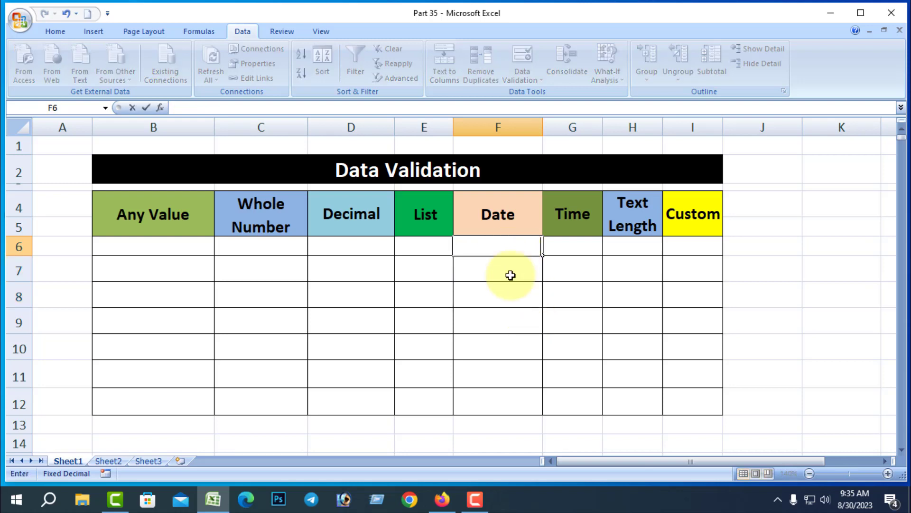
click(509, 287)
click(505, 246)
key(BackSpace)
click(518, 373)
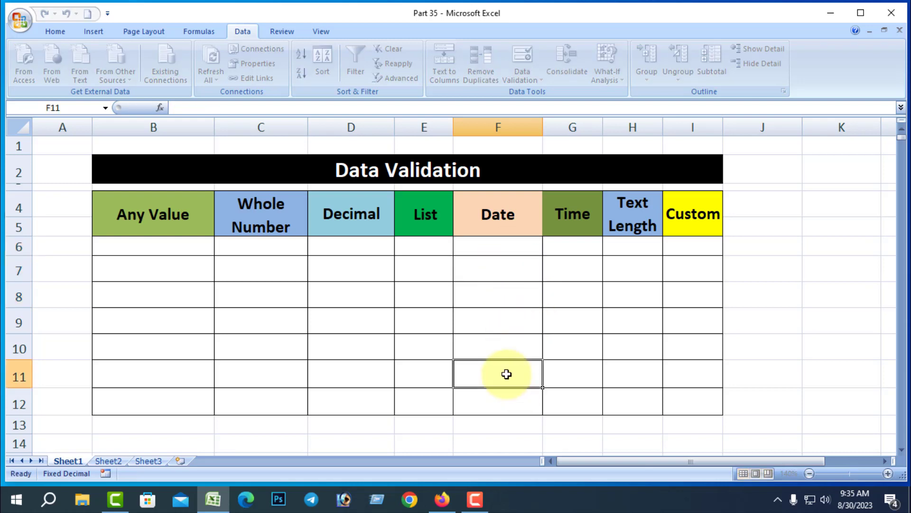
- Change the date validation condition for F6:F12 to "less than" with the end date 8/21/2023 and apply it
drag(490, 248, 514, 397)
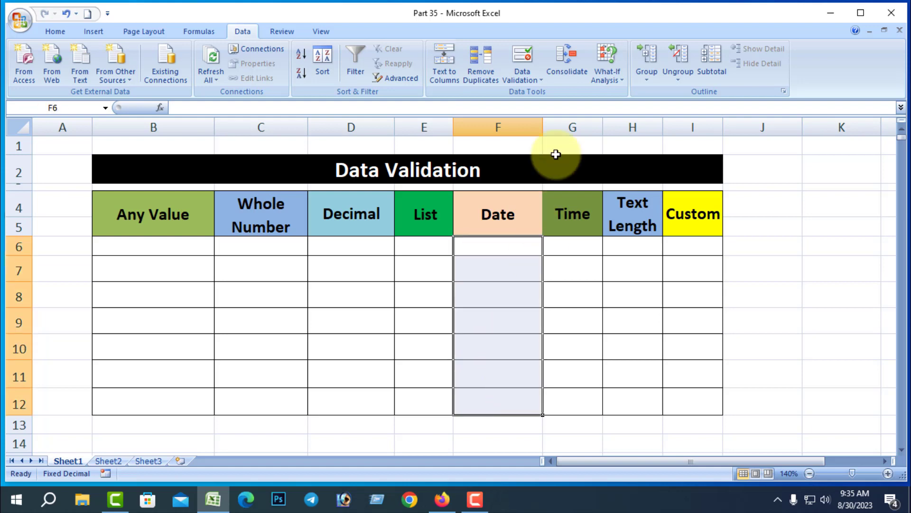
click(540, 75)
click(555, 94)
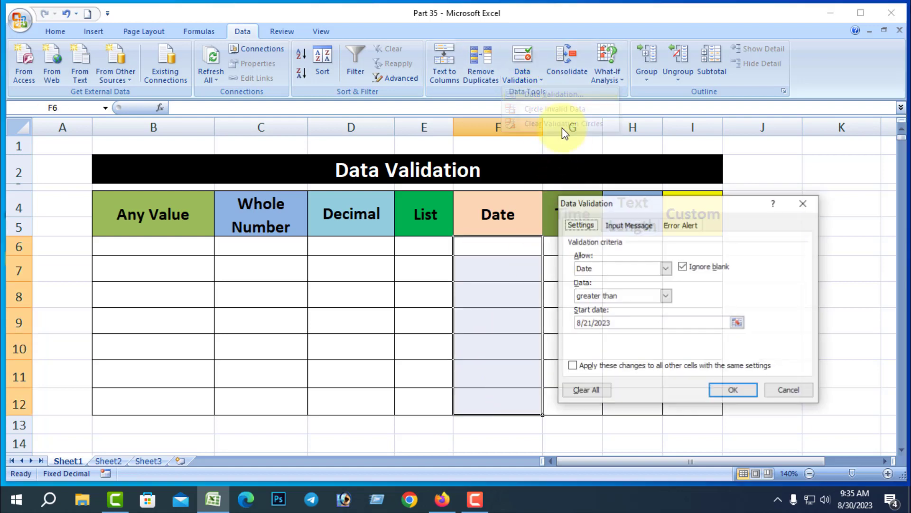
click(666, 297)
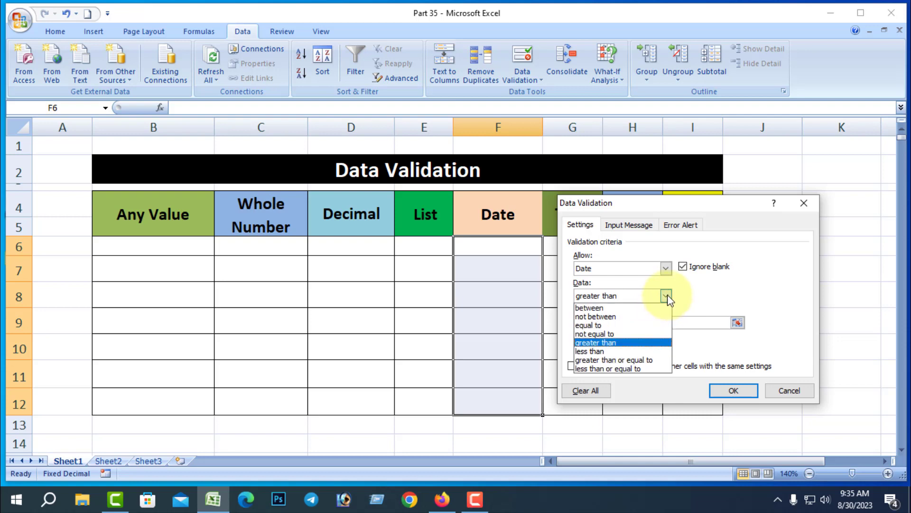
click(591, 351)
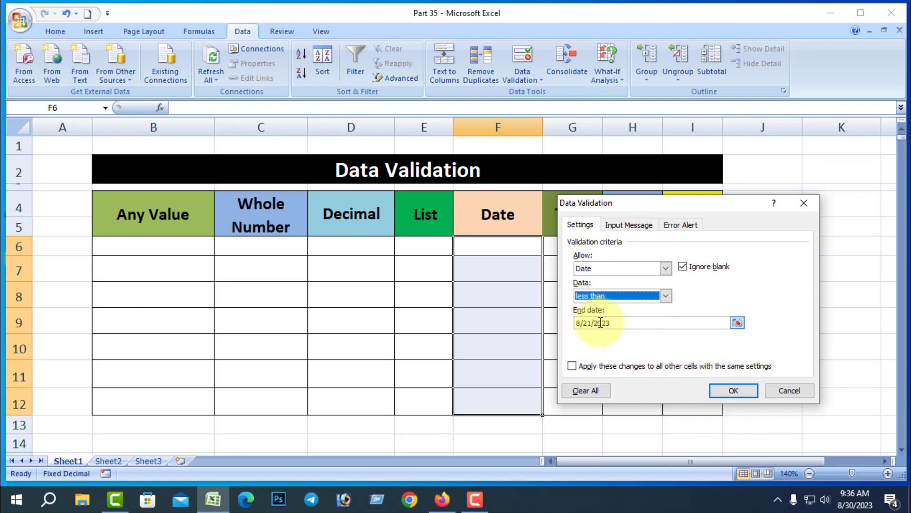
click(736, 391)
- Try to enter the date 8/21/23 in F6 and dismiss the validation alert
click(489, 246)
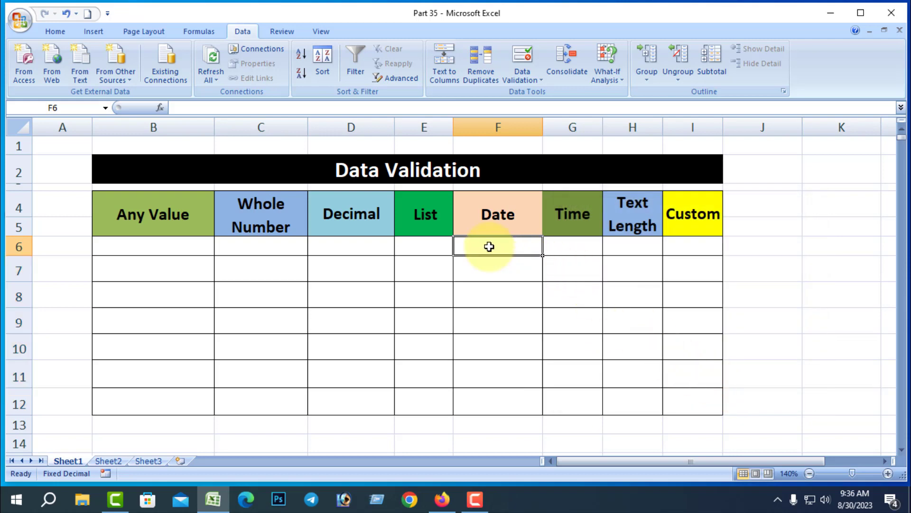
text(8/)
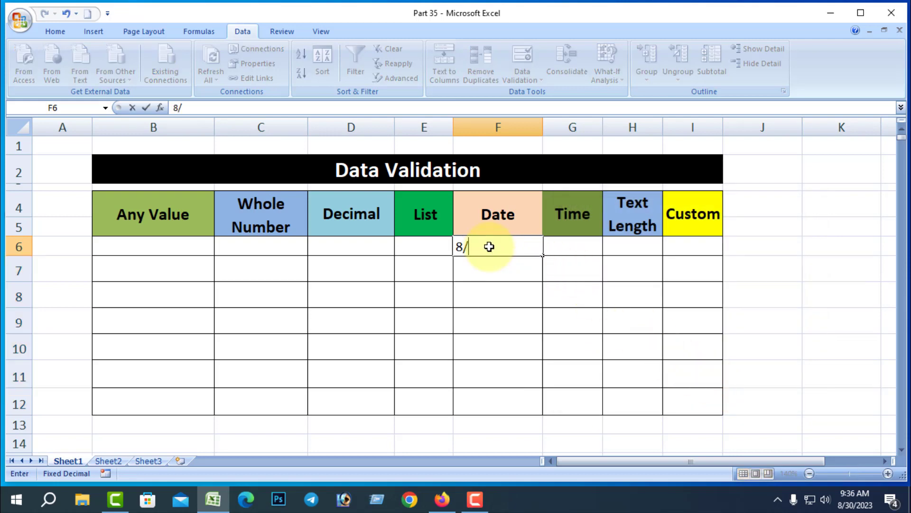
text(21/23)
key(Return)
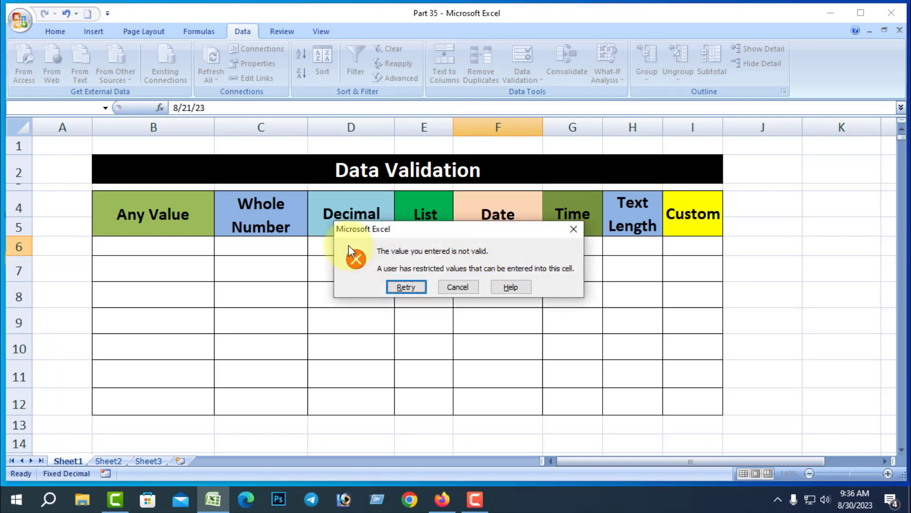
click(573, 229)
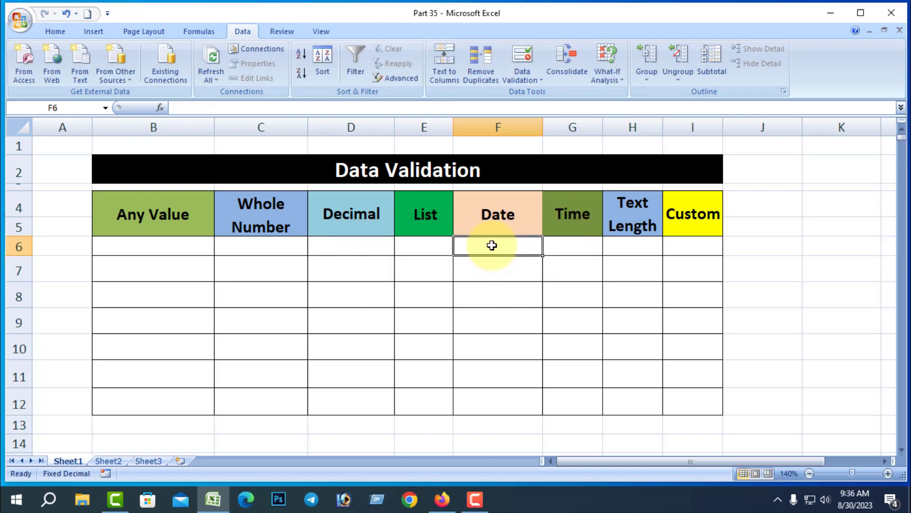
- Enter the test date 8/20/23 in F6
text(8/20)
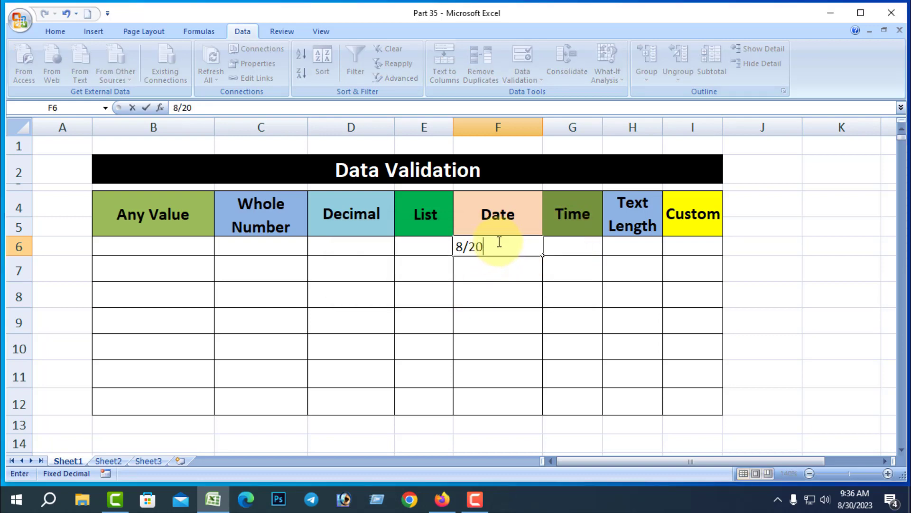
text(/23)
key(Return)
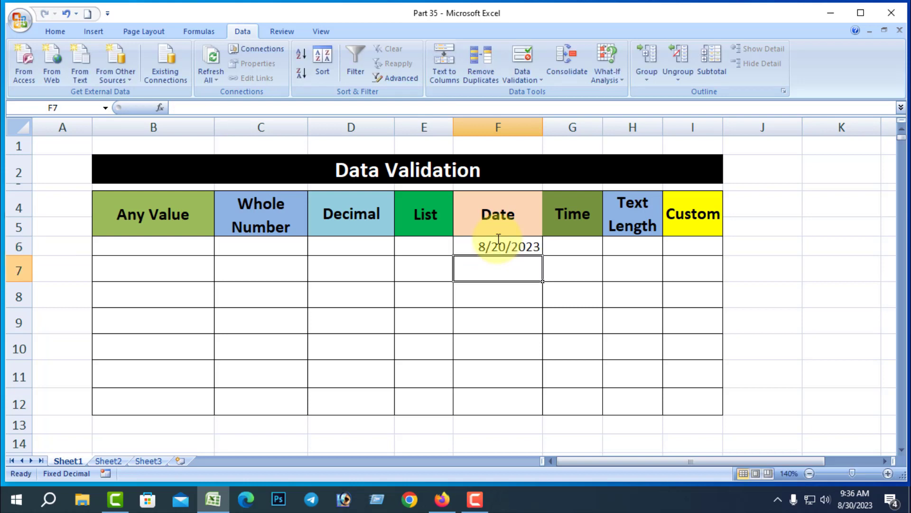
- Delete the test date from cell F6 in the Date column
click(532, 286)
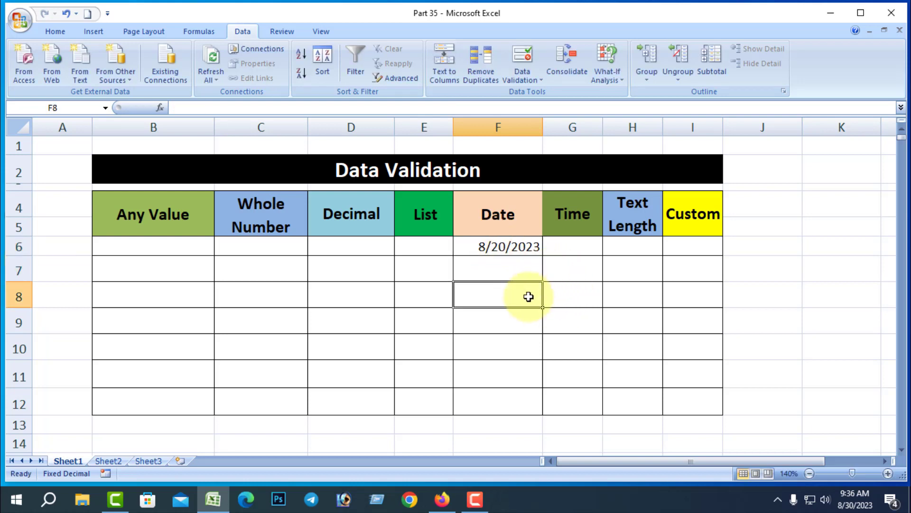
click(520, 246)
key(Delete)
click(519, 299)
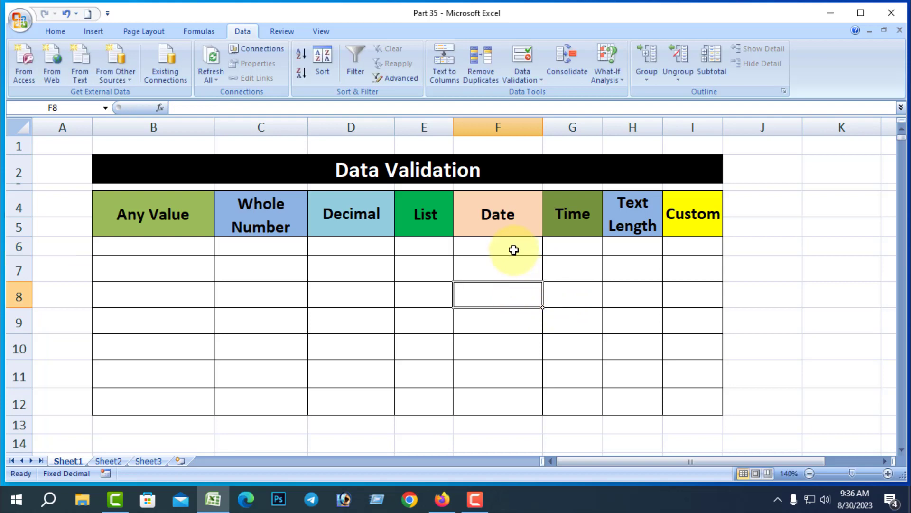
- Change the date validation condition for F6:F12 to "greater than or equal to" with the start date 8/21/2023 and apply it
drag(512, 248, 513, 396)
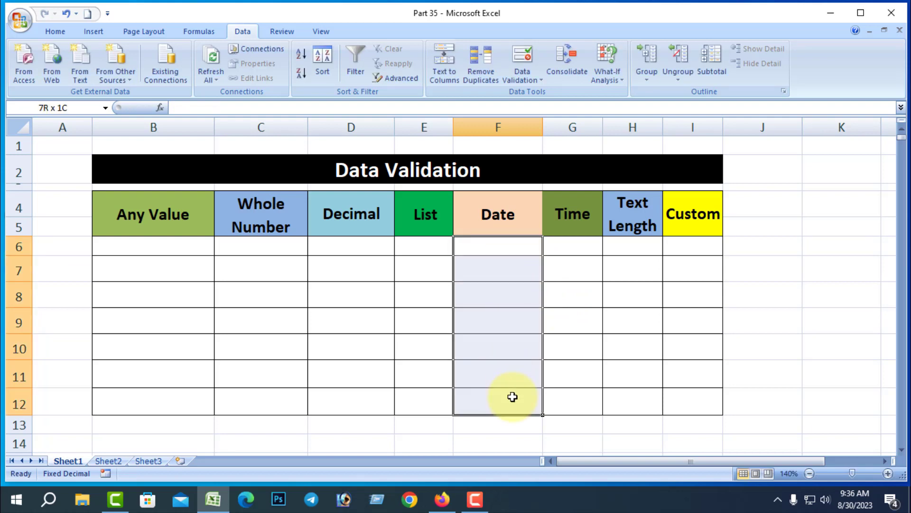
click(535, 77)
click(549, 94)
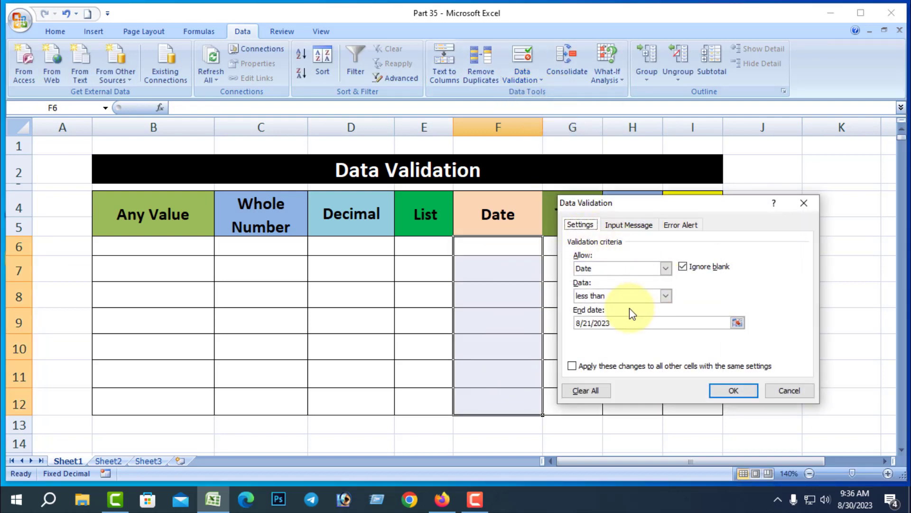
click(666, 295)
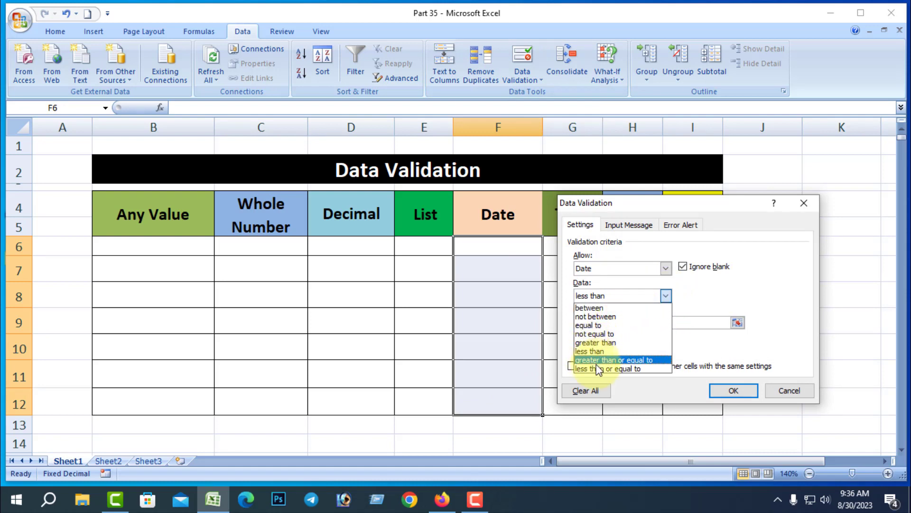
click(644, 361)
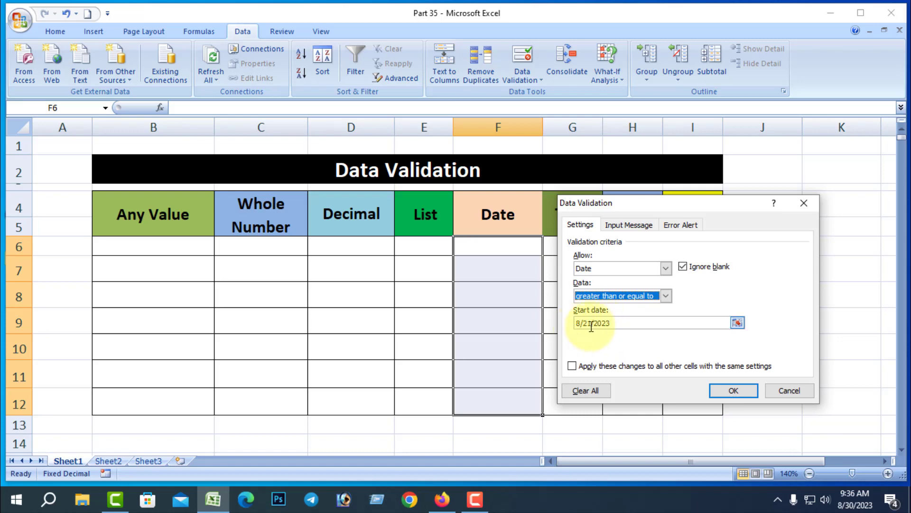
click(739, 390)
- Enter the test dates 8/21/2023 in F6 and 8/22/23 in F7
click(503, 246)
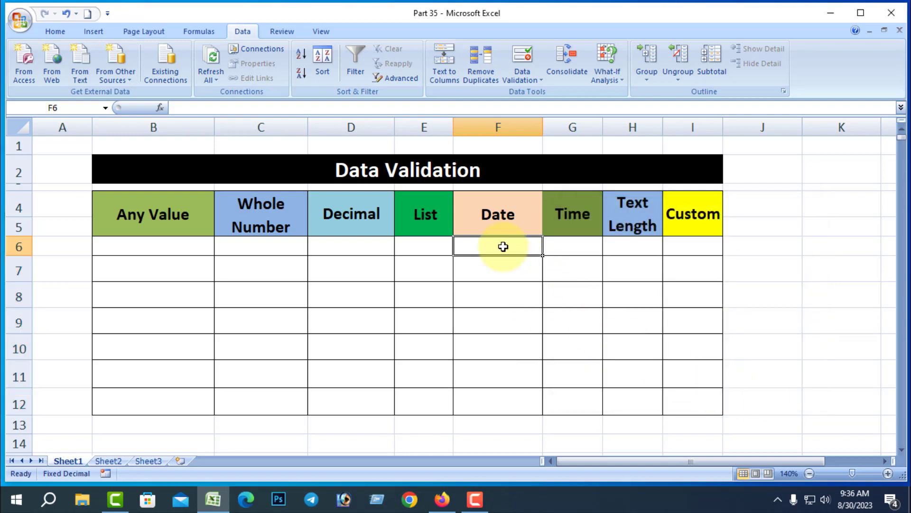
text(8)
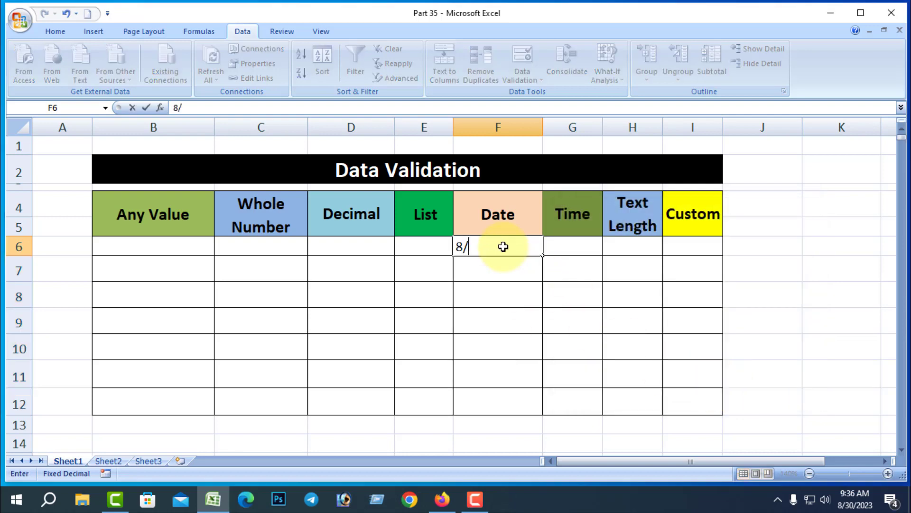
text(/21/202)
text(3)
key(Return)
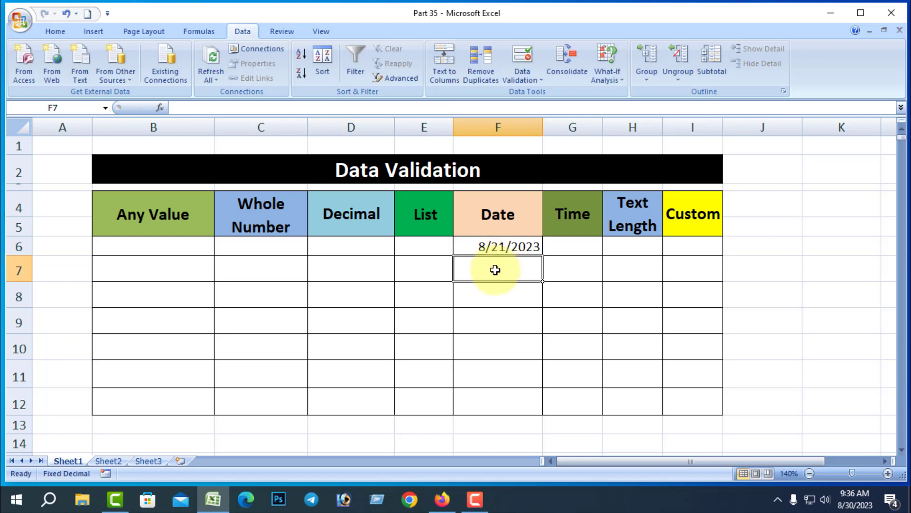
text(8)
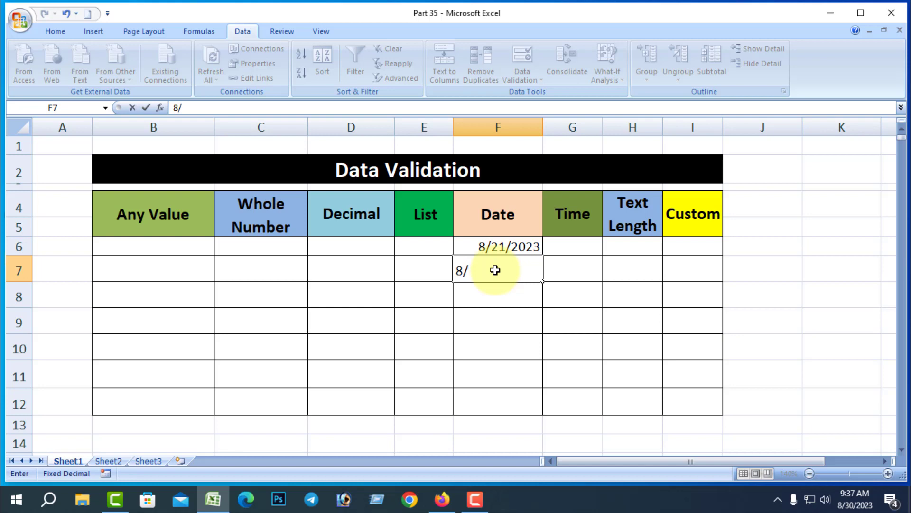
text(/22/23)
key(Return)
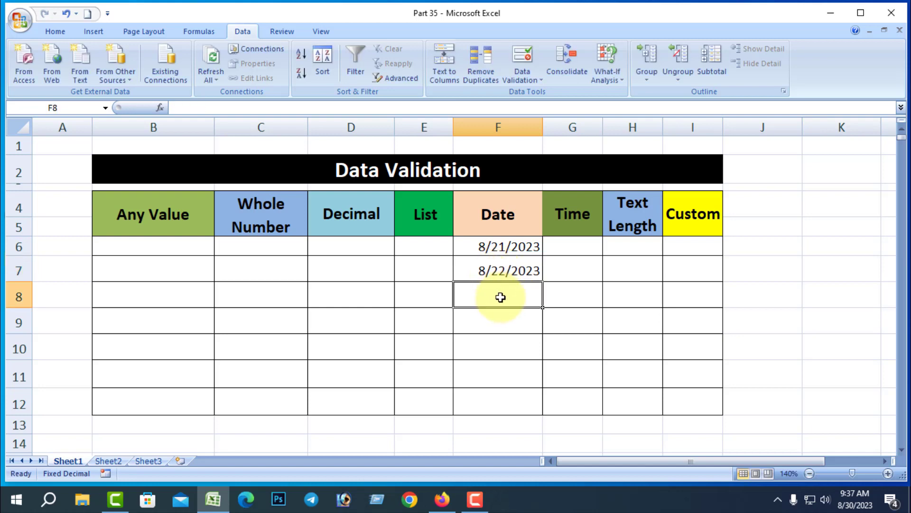
- Try to enter the date 8/19/23 in F8 and dismiss the validation alert
text(8)
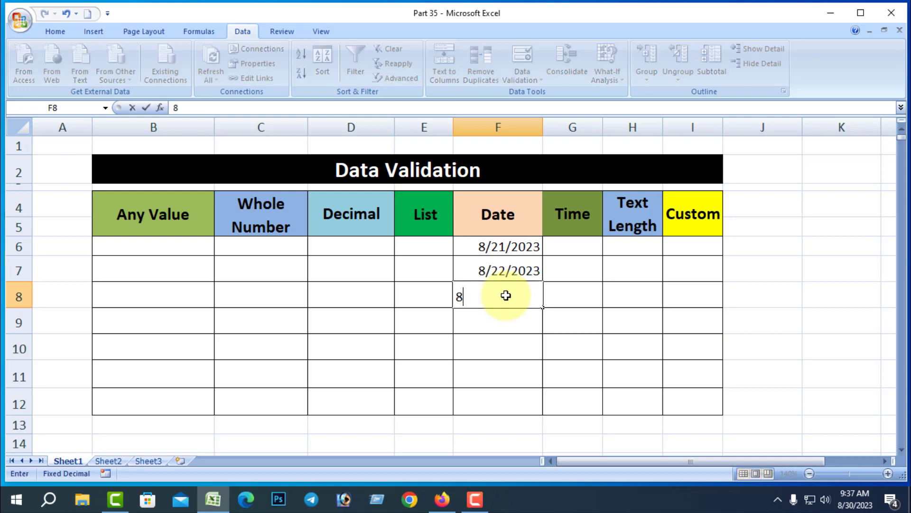
text(/19/23)
key(Return)
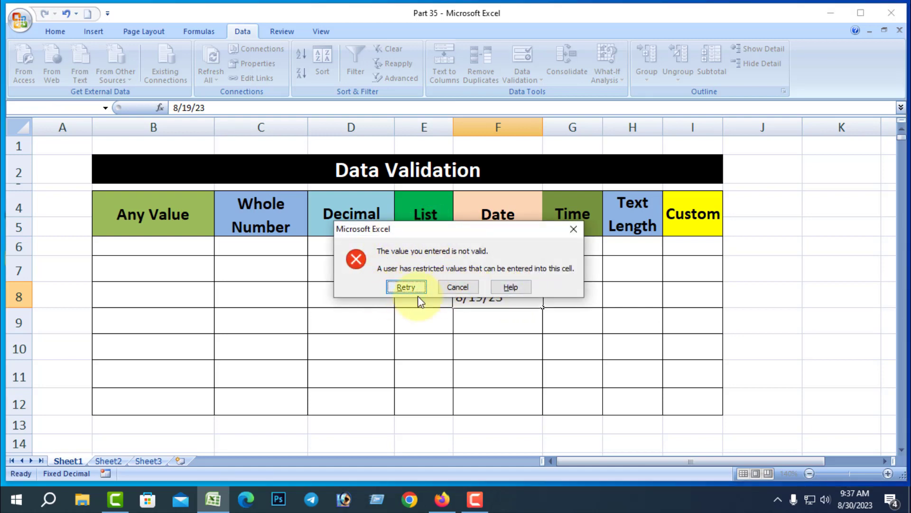
click(573, 229)
- Delete the two test dates from cells F6:F7
drag(508, 247, 514, 278)
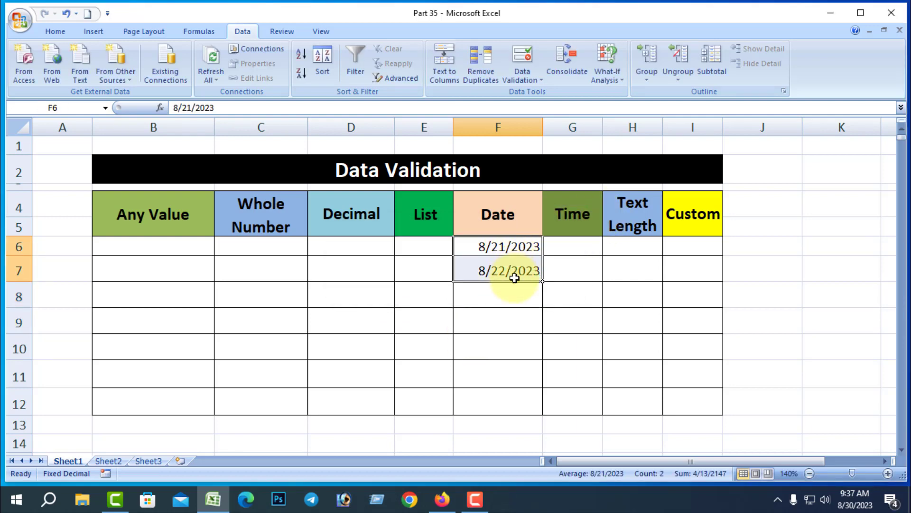
key(Delete)
click(501, 304)
- Change the date validation condition for F6:F12 to "less than or equal to" with the end date 8/21/2023 and apply it
drag(494, 248, 513, 404)
click(522, 78)
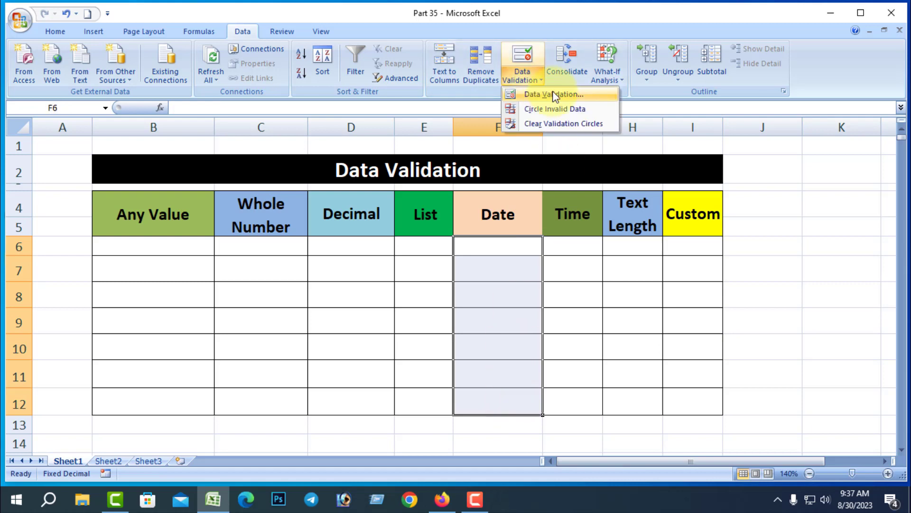
click(554, 94)
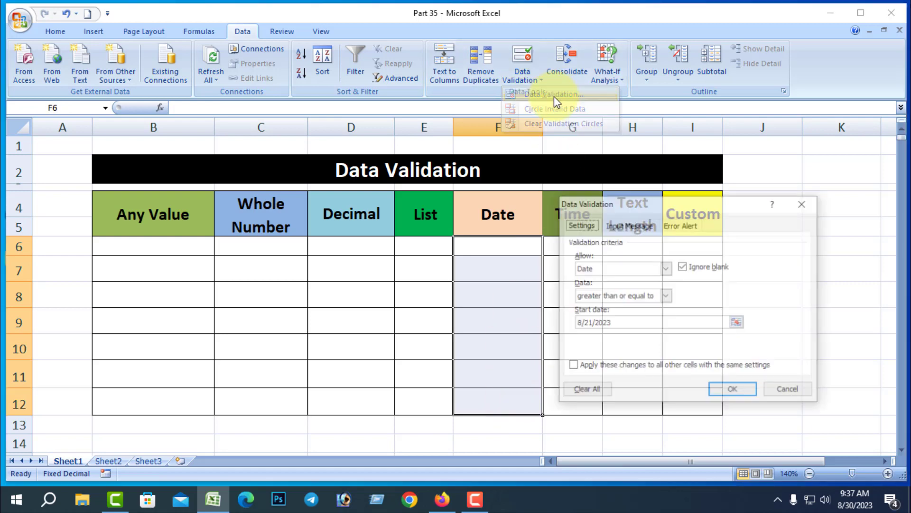
click(666, 295)
click(617, 369)
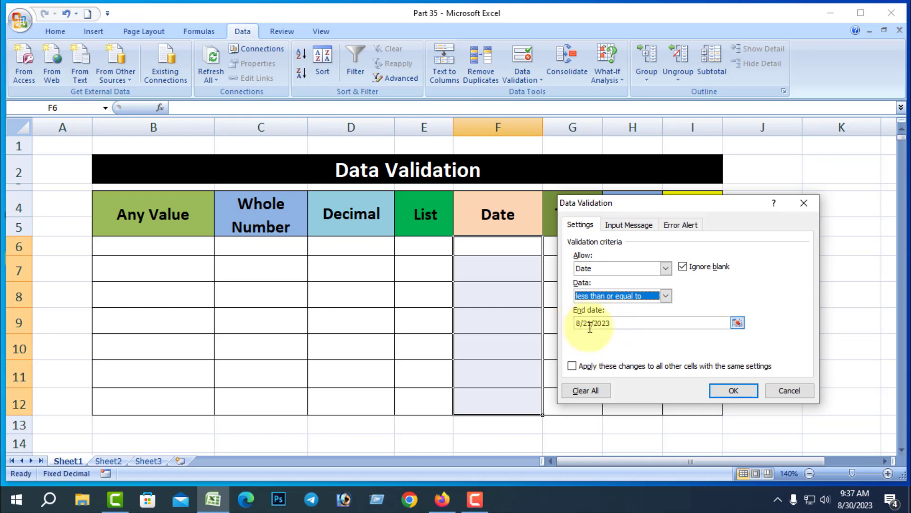
click(738, 391)
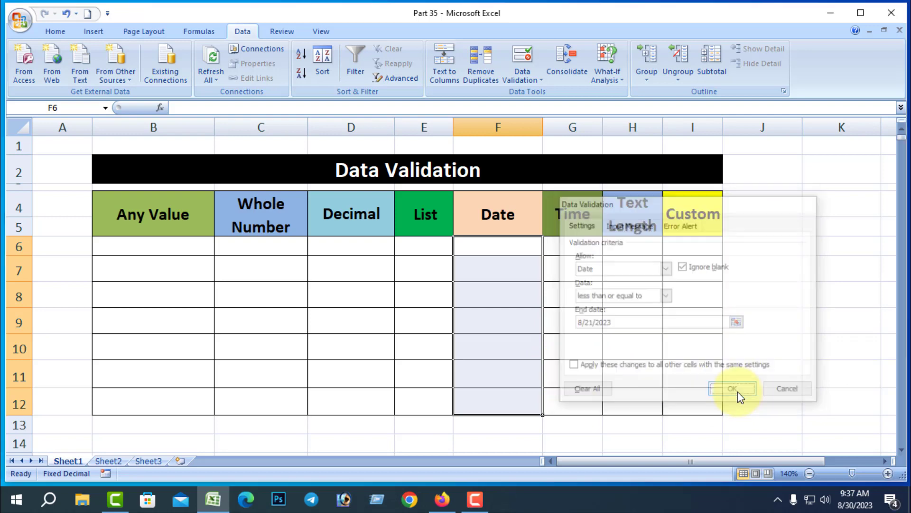
- Enter the test dates 8/21/23 in F6 and 8/20/23 in F7
click(500, 245)
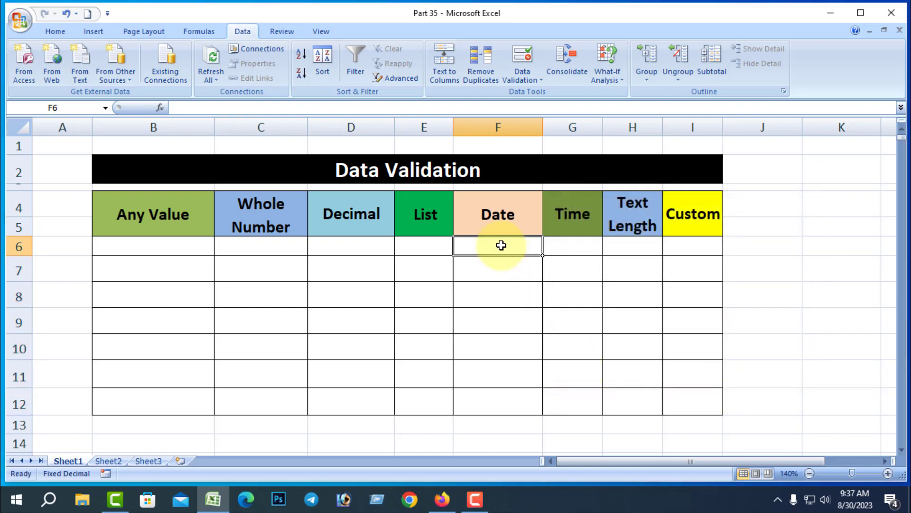
text(8/21)
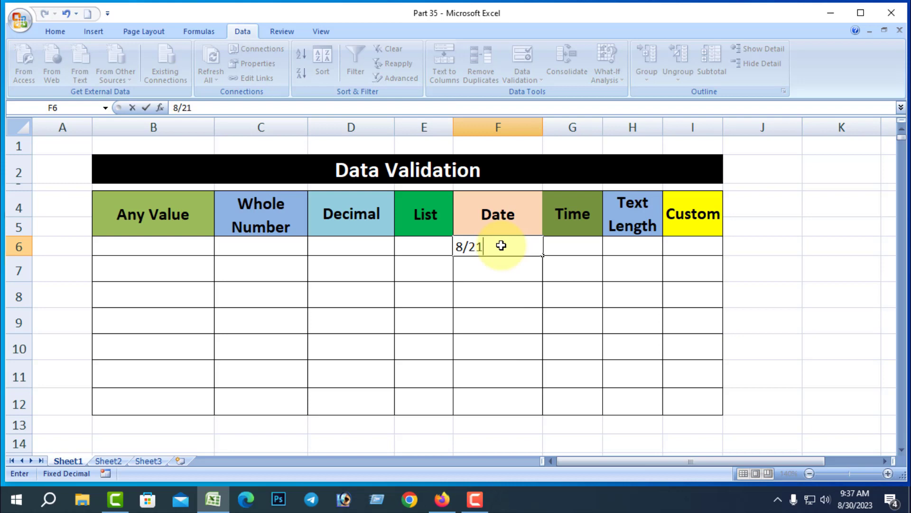
text(/23)
key(Return)
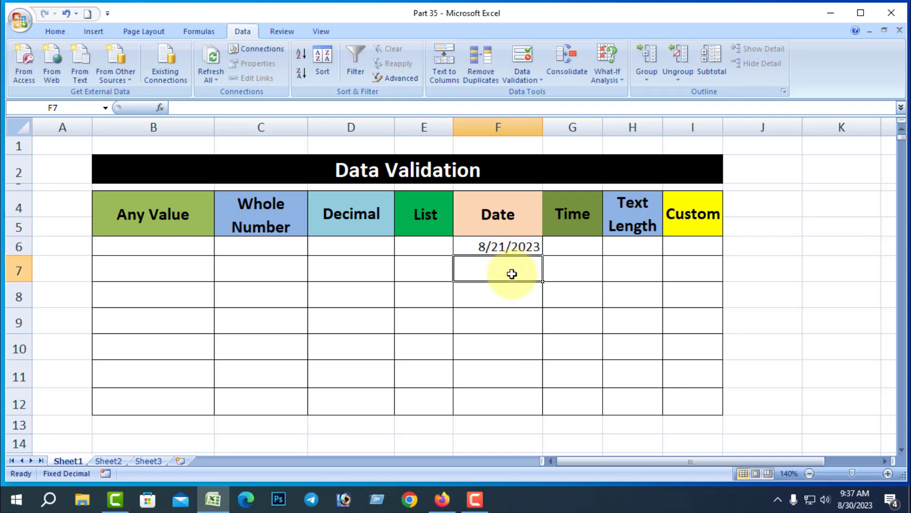
text(8/)
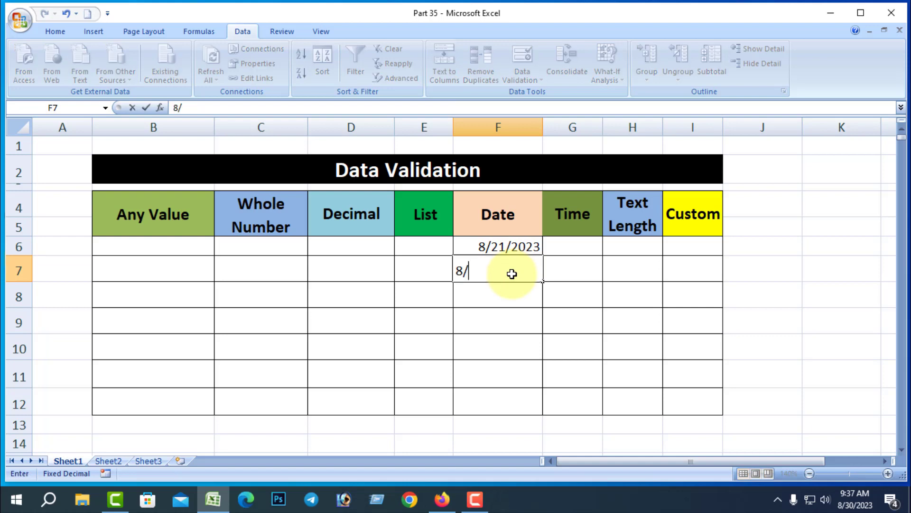
text(20/23)
key(Return)
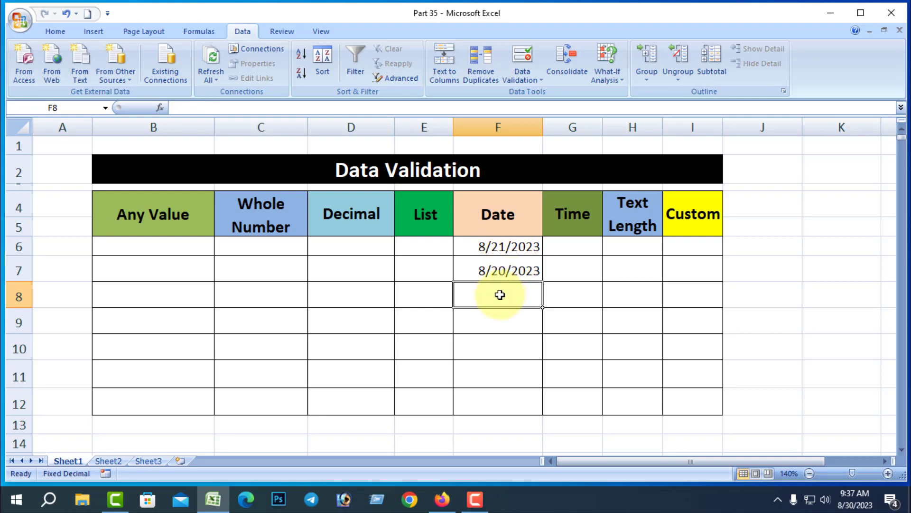
- Try to enter the date 8/22/23 in F8 and dismiss the validation alert
text(8/22)
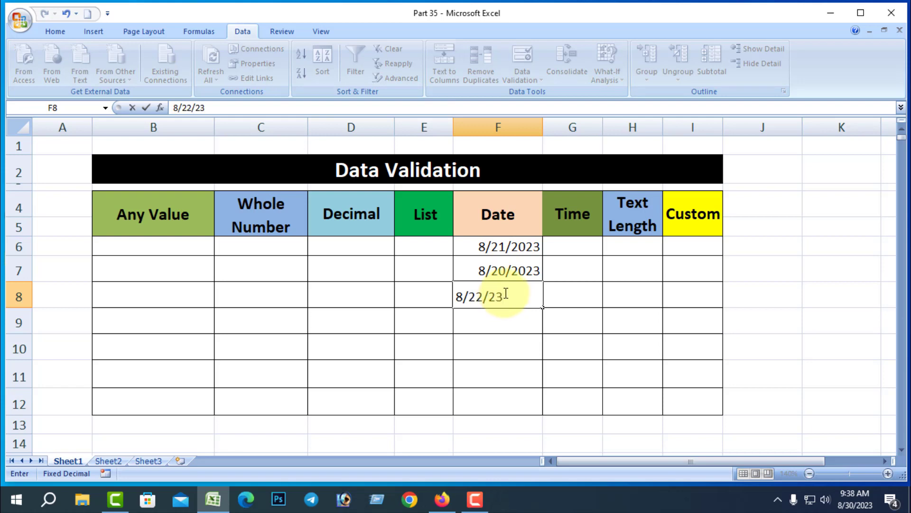
text(/23)
key(Return)
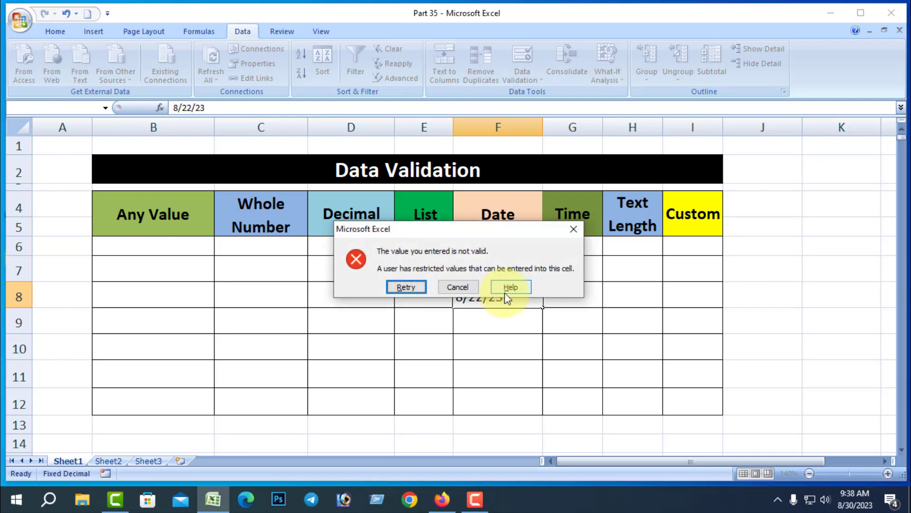
click(571, 229)
- Delete the test dates from the Date column by clearing the contents of F6:F11
click(501, 322)
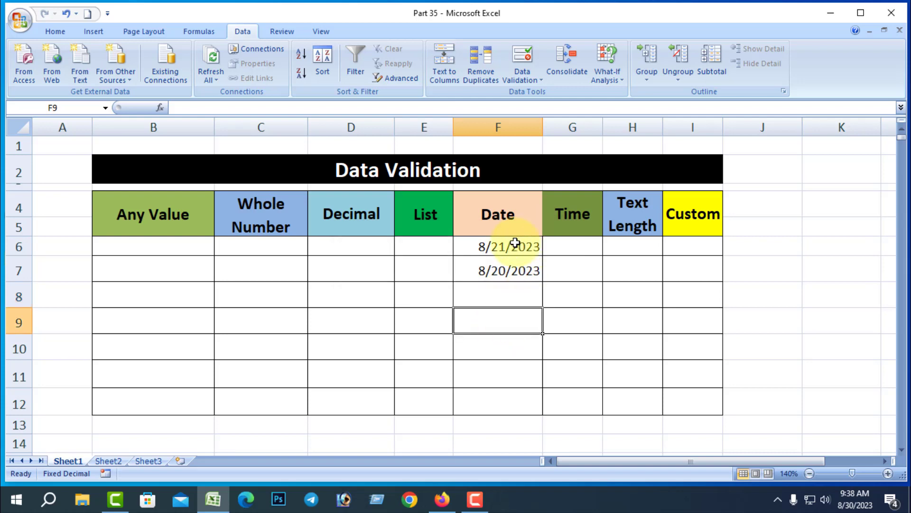
drag(515, 243, 525, 360)
key(Delete)
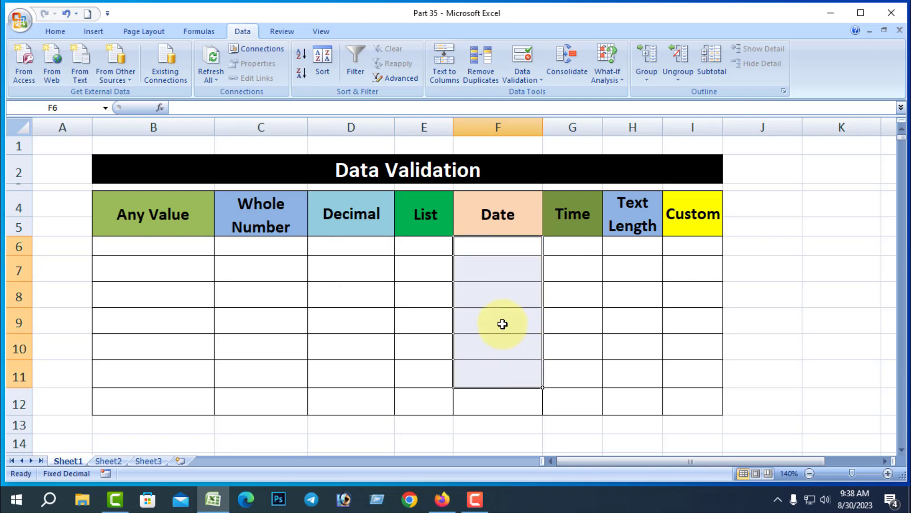
- Clear all data validation settings from F6:F12 in the Date column and apply the change
drag(502, 246, 504, 403)
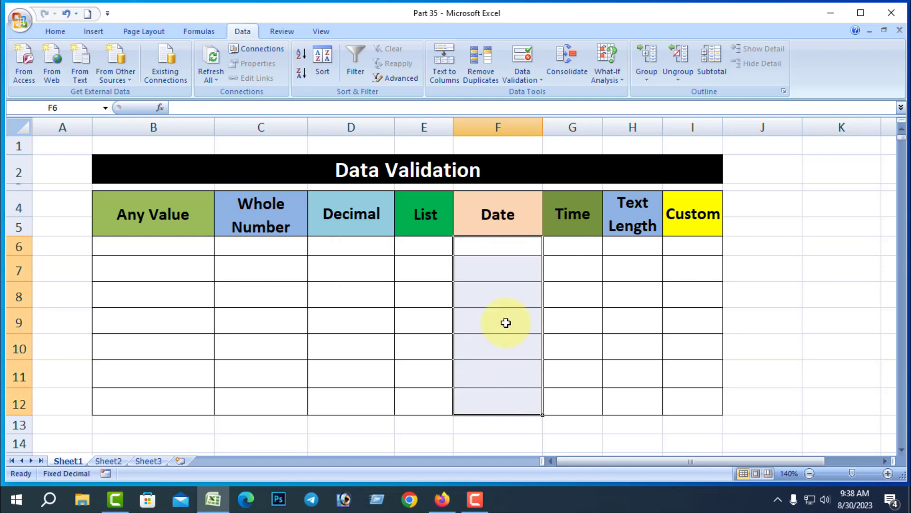
click(532, 76)
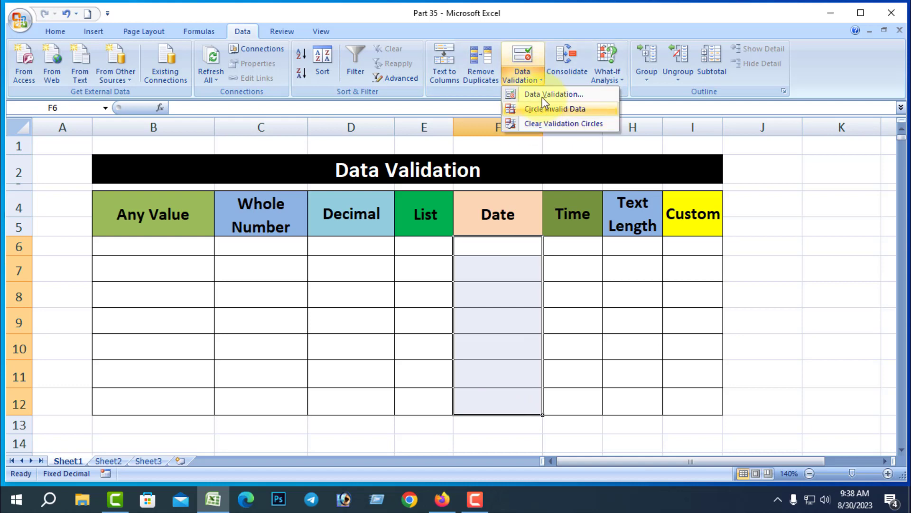
click(541, 94)
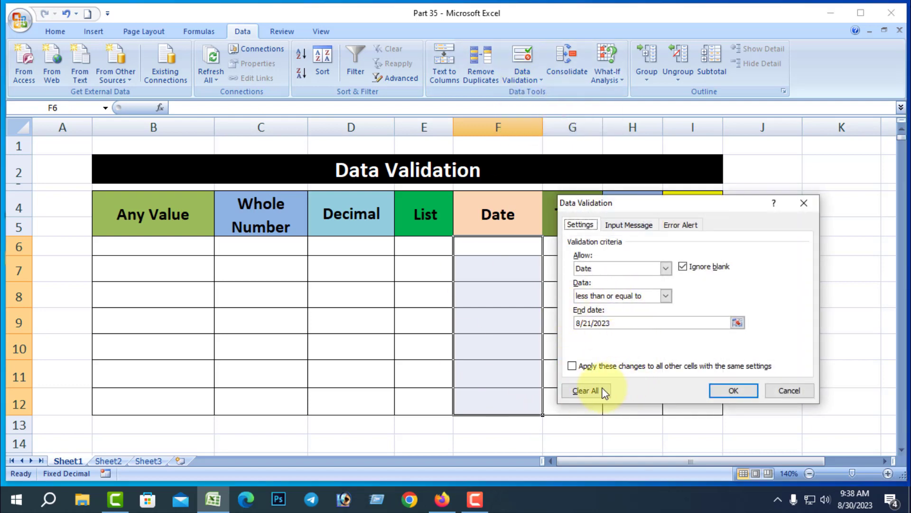
click(589, 396)
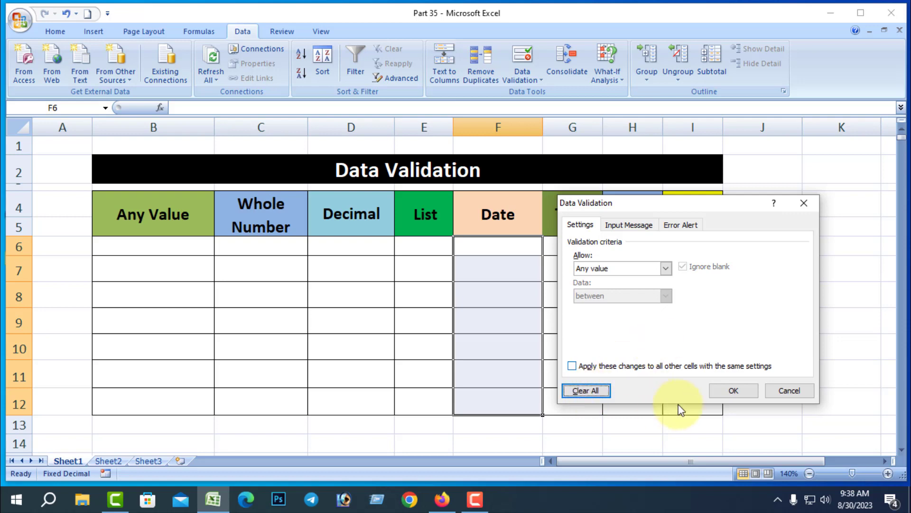
click(732, 392)
click(610, 342)
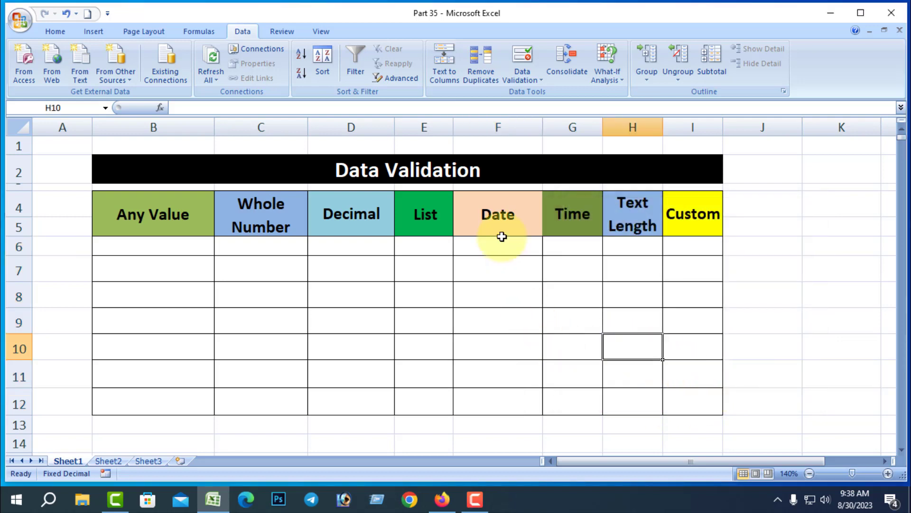